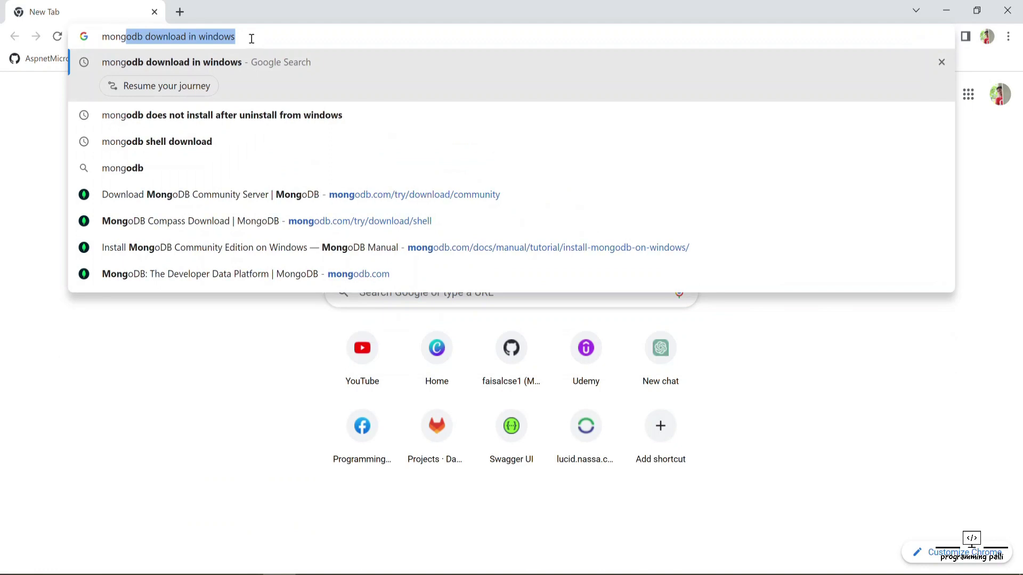
Step: Search the web for "mongodb shell download for windows"
type("osh")
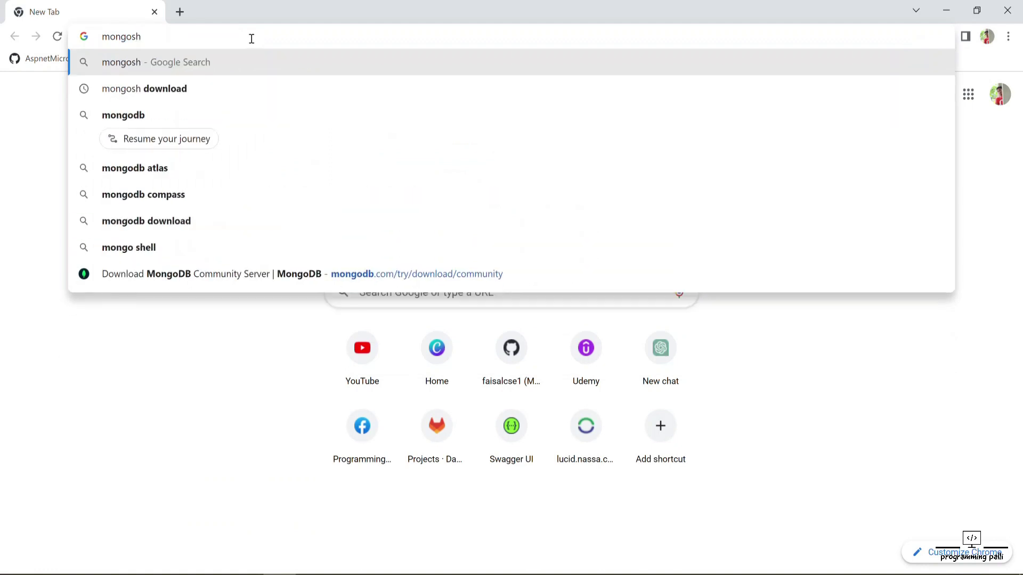
type(" download")
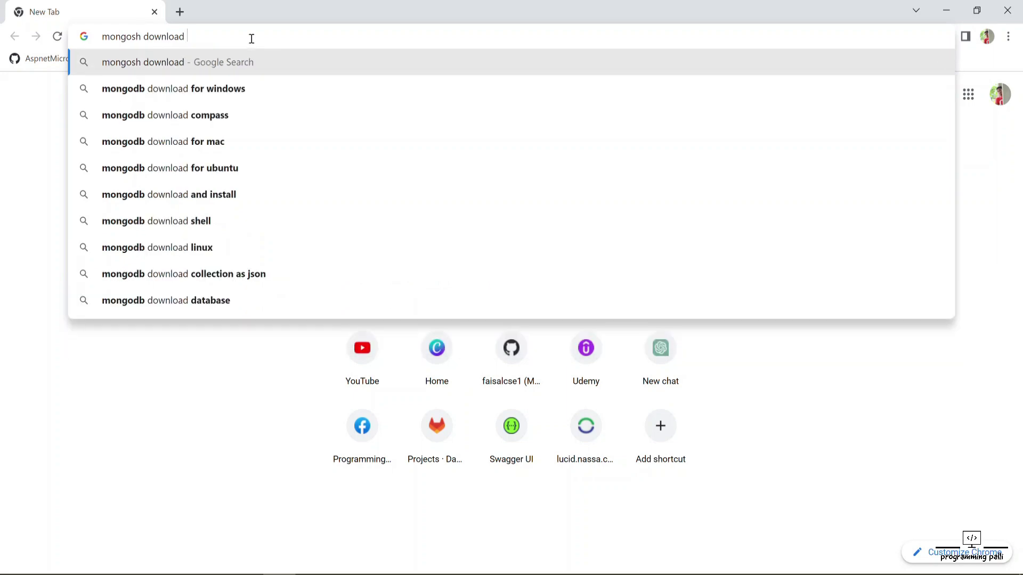
key("Down")
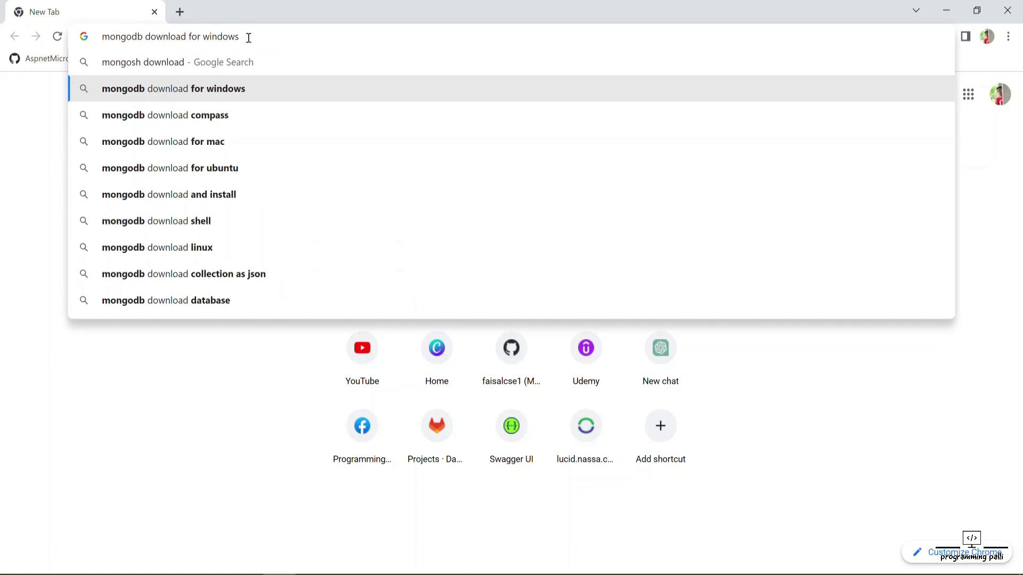
left_click(145, 35)
type("sh eel")
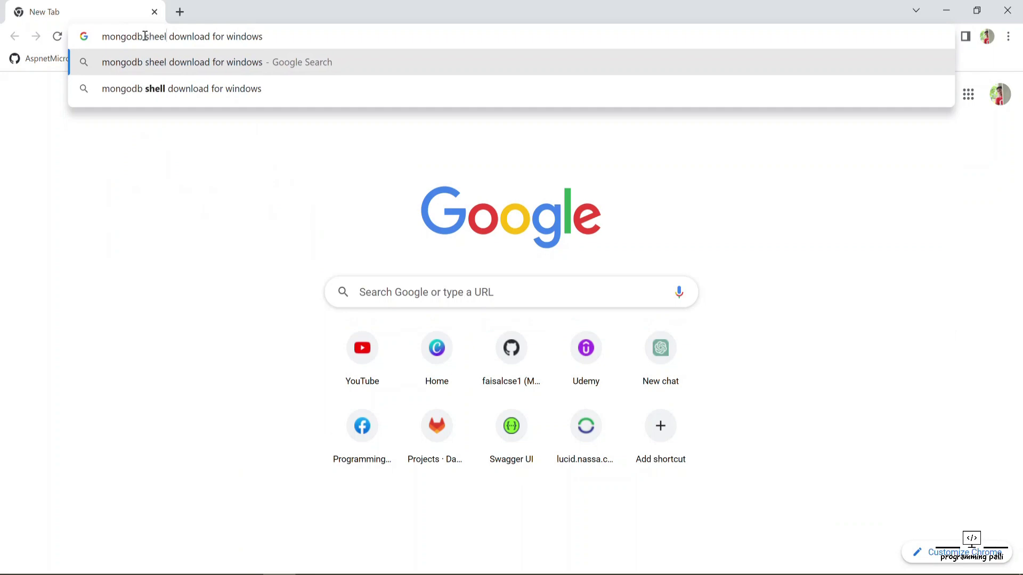
key("Down")
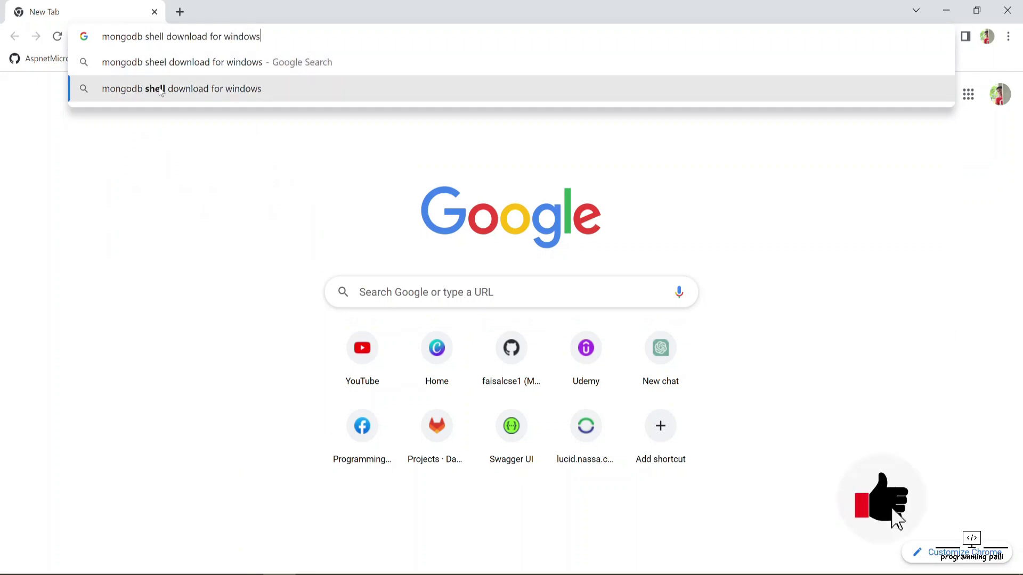
key("Return")
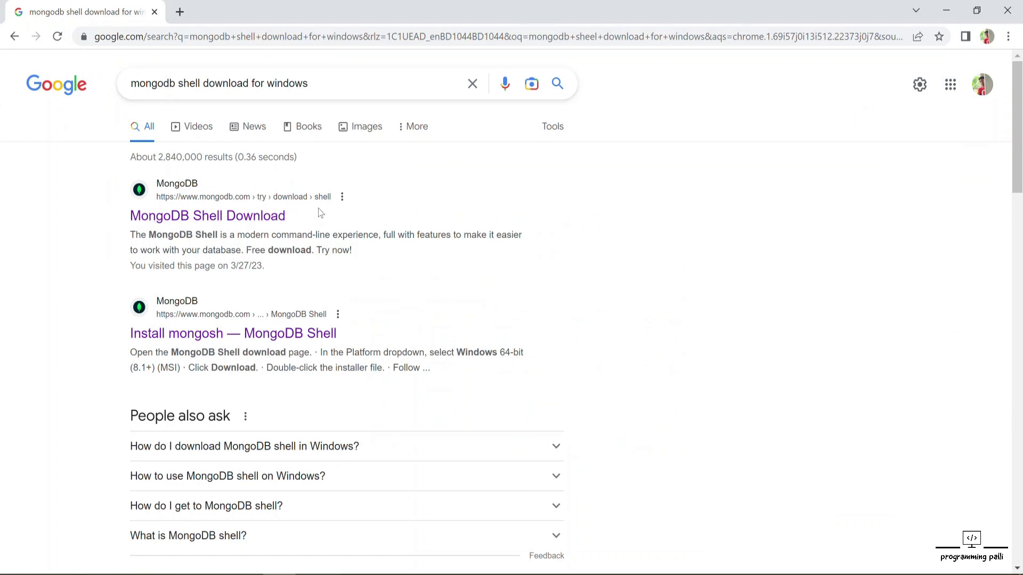
Step: Open the MongoDB Shell Download page from the search results and choose the zip package for Windows 64-bit (8.1+)
left_click(253, 222)
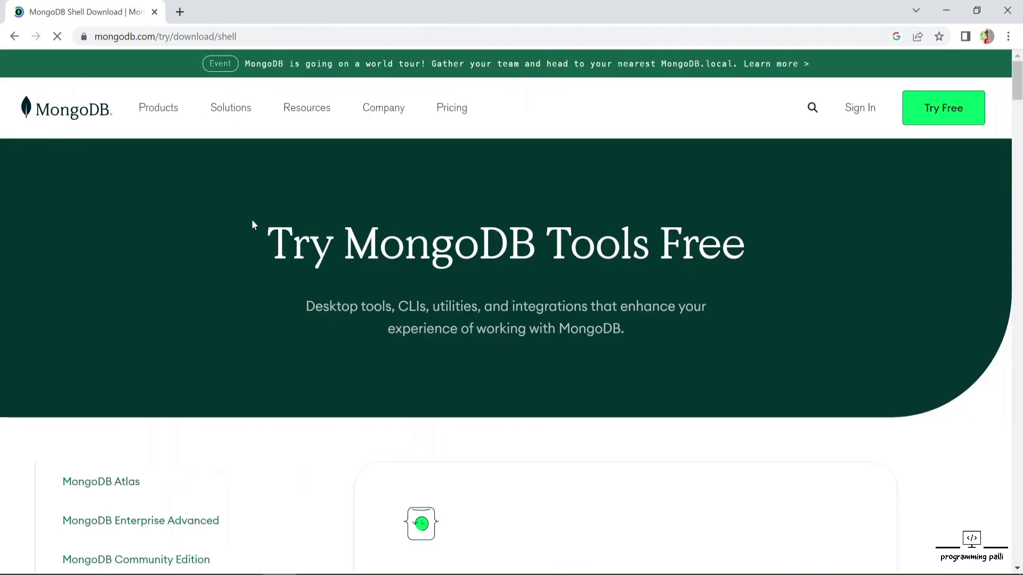
scroll(254, 225, "down", 2)
scroll(253, 224, "down", 4)
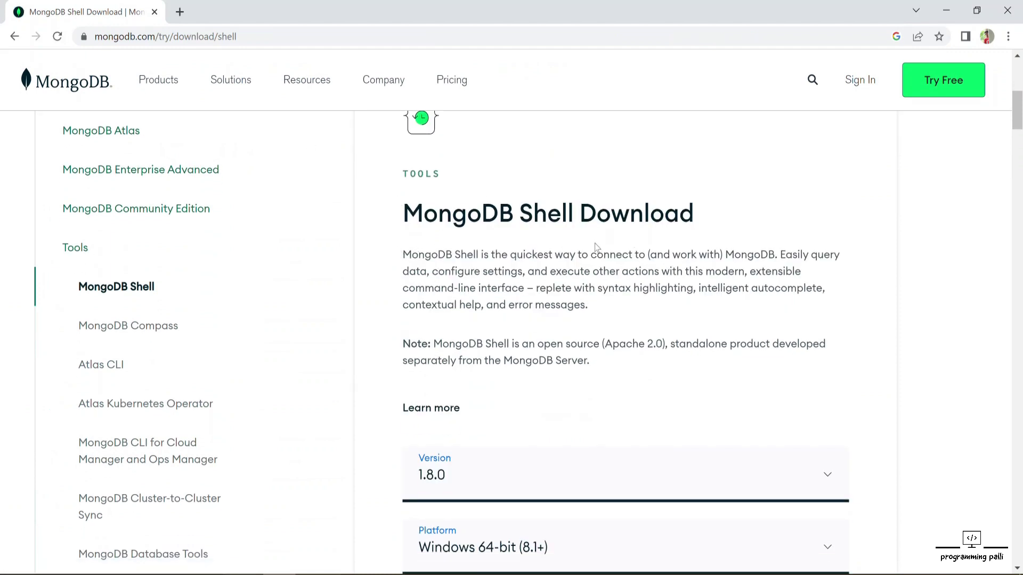
scroll(632, 242, "down", 3)
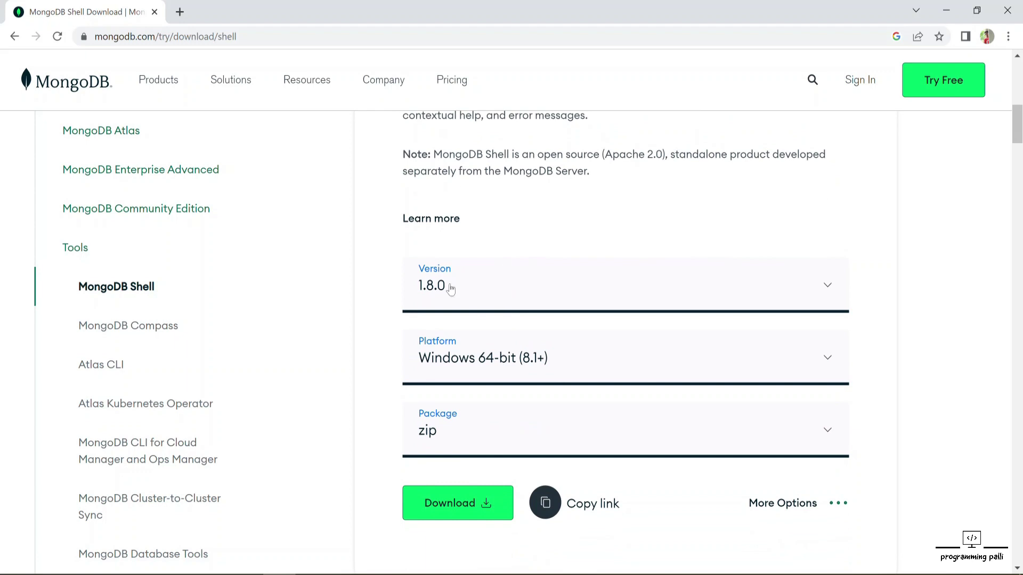
left_click(457, 442)
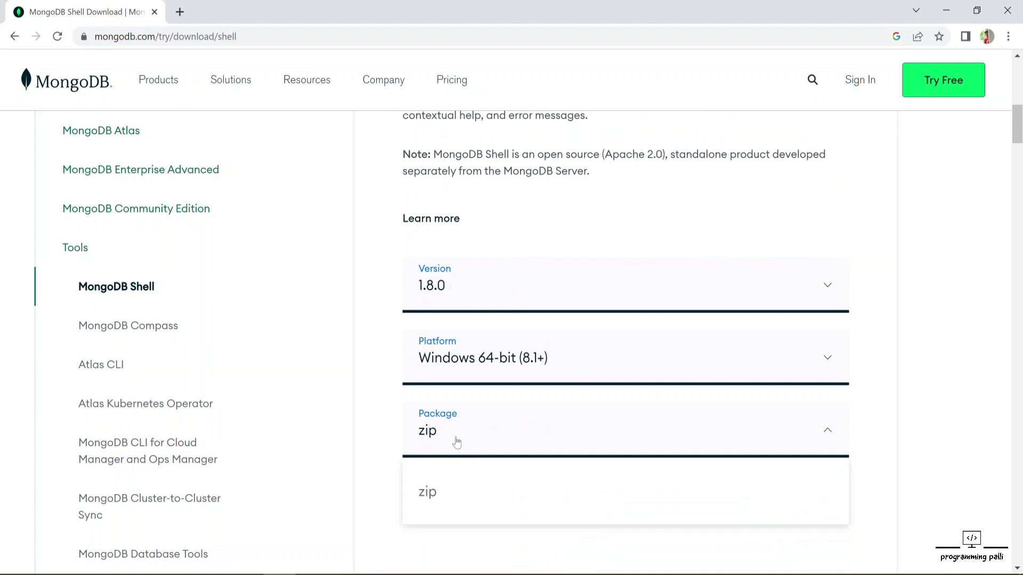
left_click(436, 489)
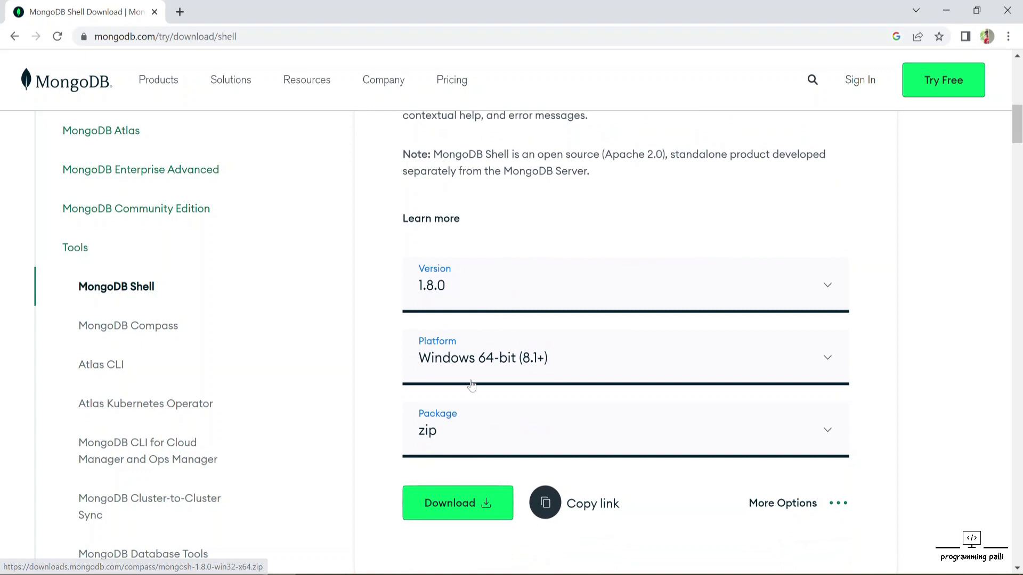
Step: Start downloading the MongoDB Shell 1.8.0 zip package and cancel the running download
scroll(473, 388, "down", 2)
scroll(472, 382, "up", 1)
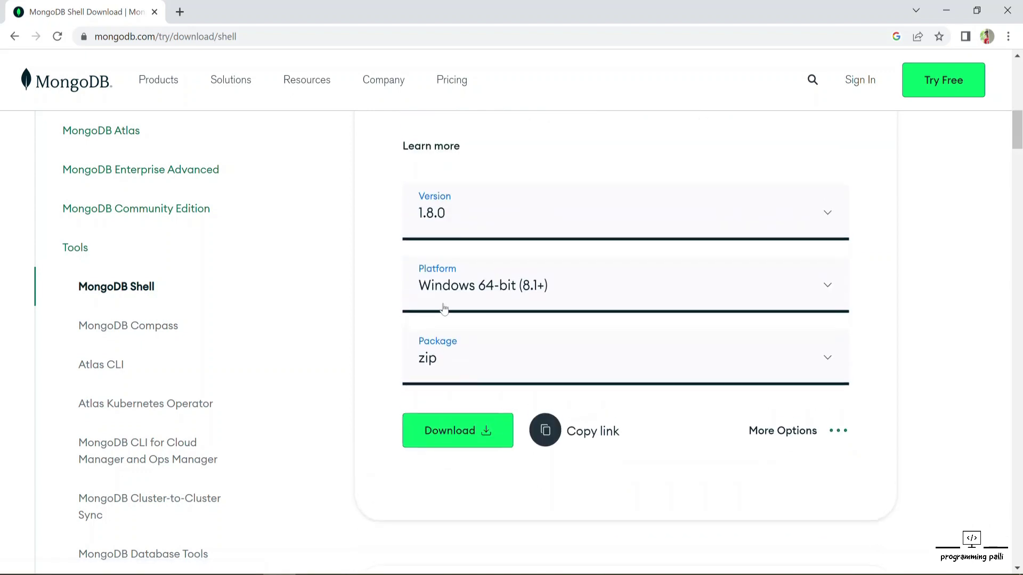
left_click(447, 431)
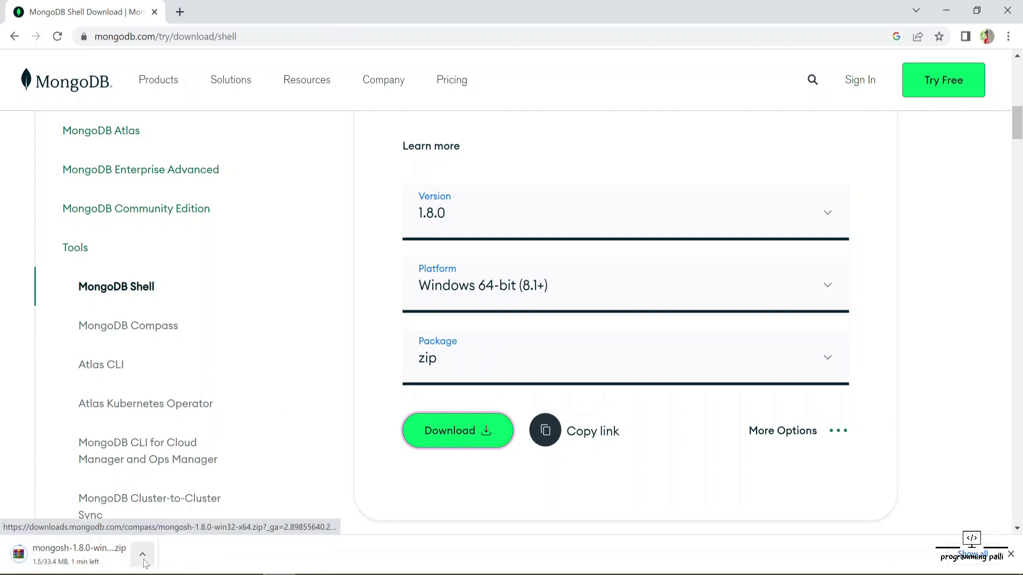
left_click(144, 562)
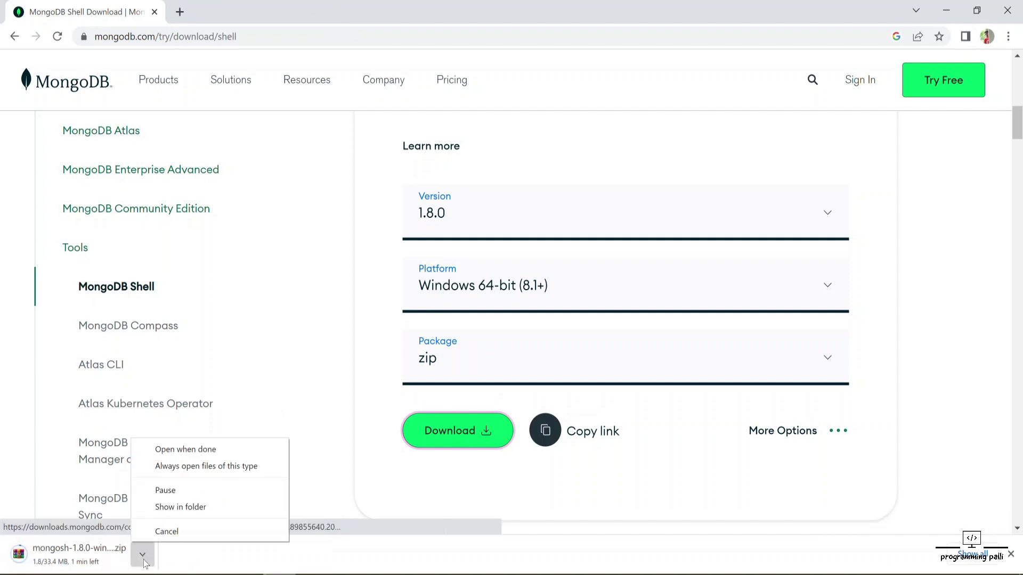
left_click(168, 533)
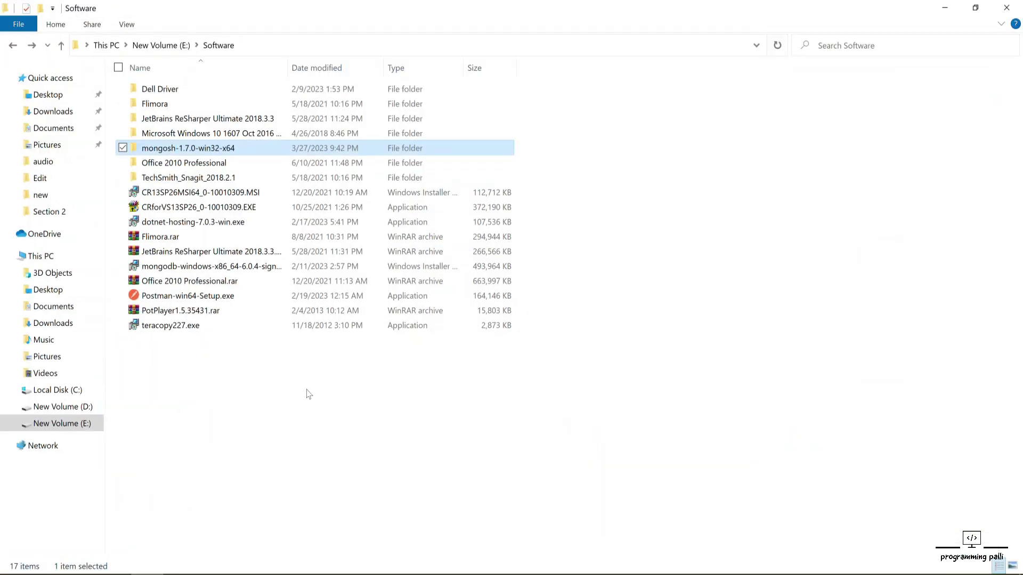
Step: In File Explorer, open the bin folder inside the nested mongosh-1.7.0-win32-x64 folders in E:\Software
double_click(204, 151)
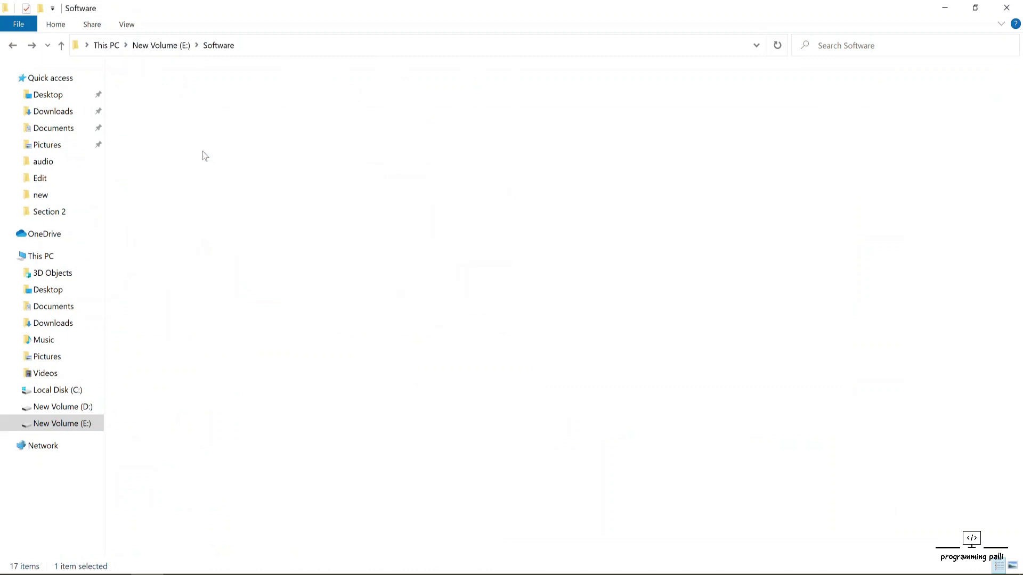
double_click(224, 94)
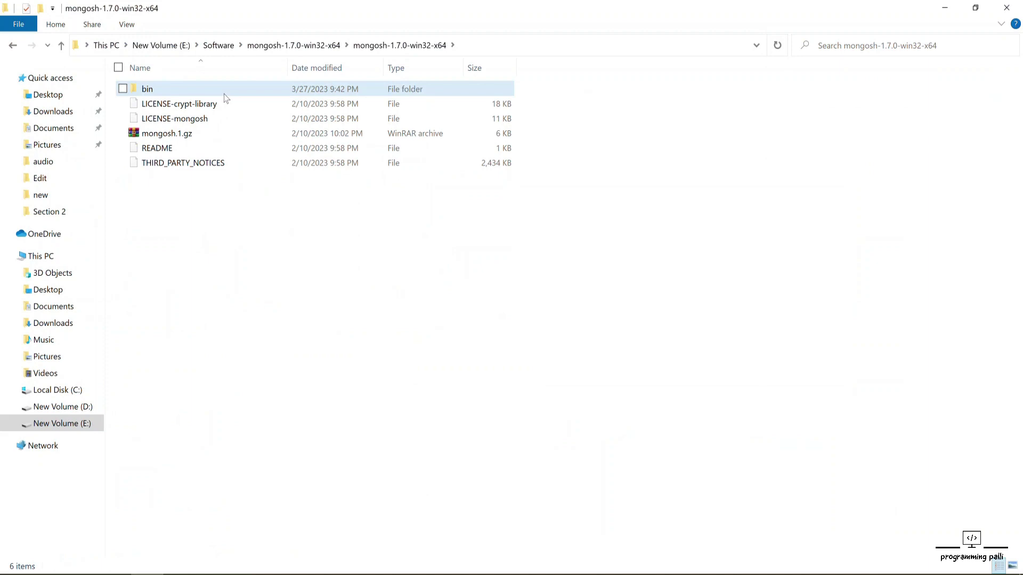
double_click(223, 94)
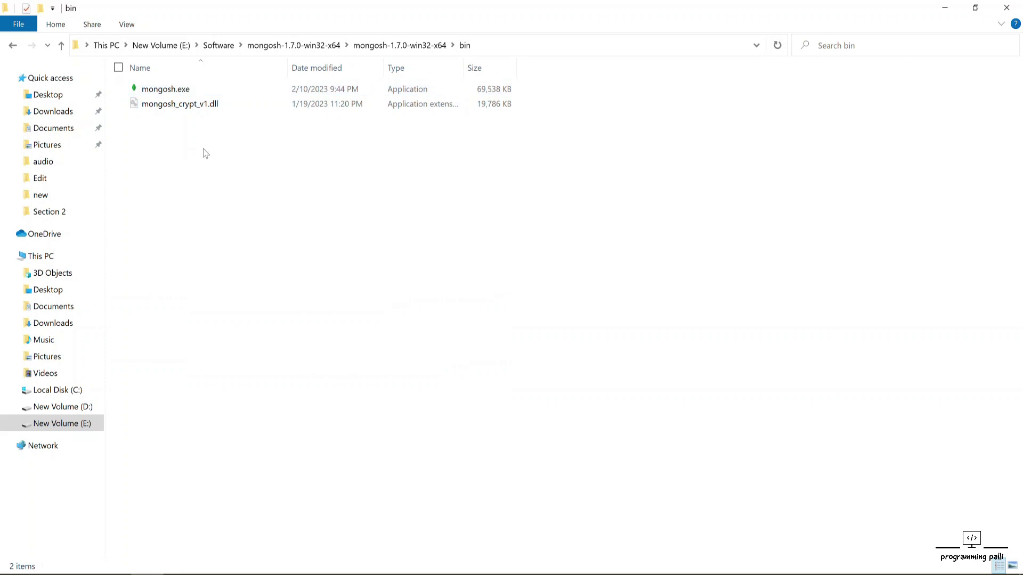
Step: Run mongosh.exe, connect with the default connection string, look over the startup output, and close the shell
double_click(167, 89)
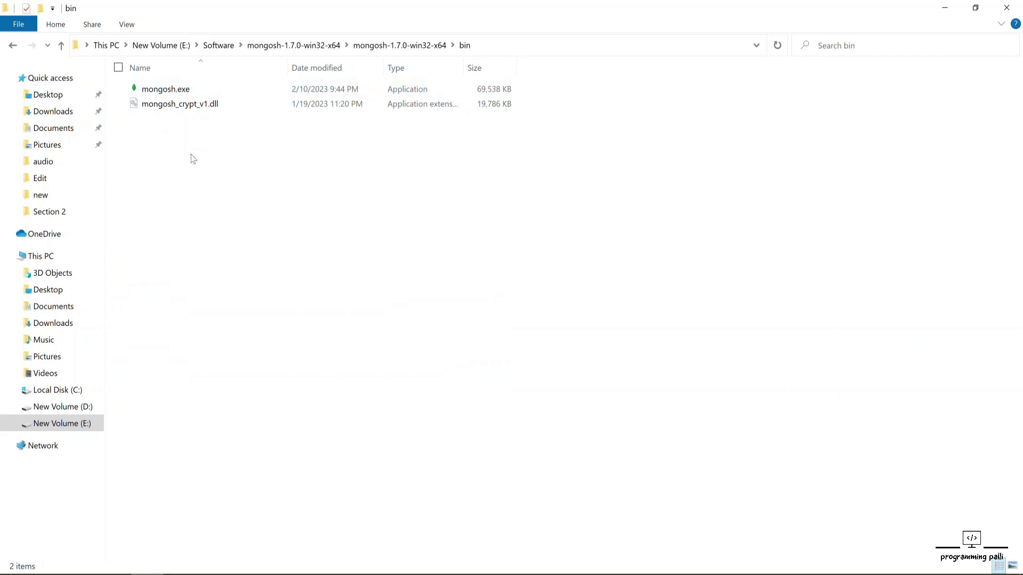
double_click(173, 92)
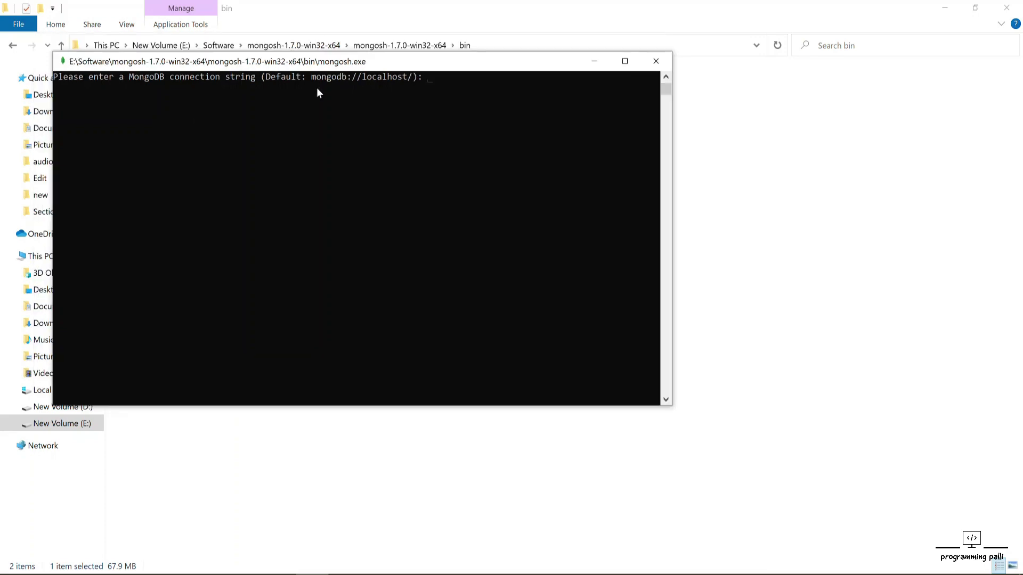
key("Return")
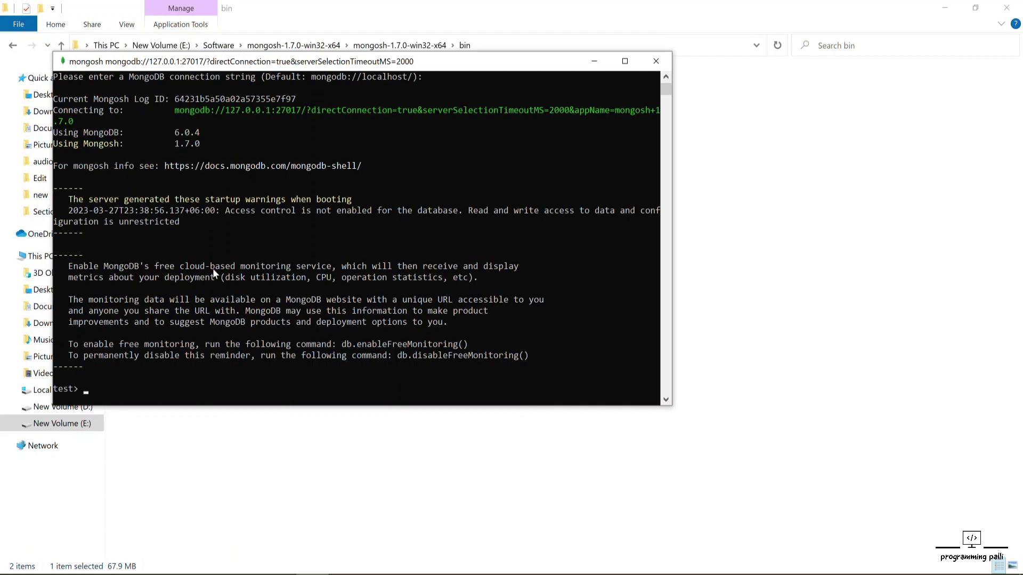
scroll(212, 269, "down", 2)
scroll(213, 269, "up", 2)
left_click(648, 69)
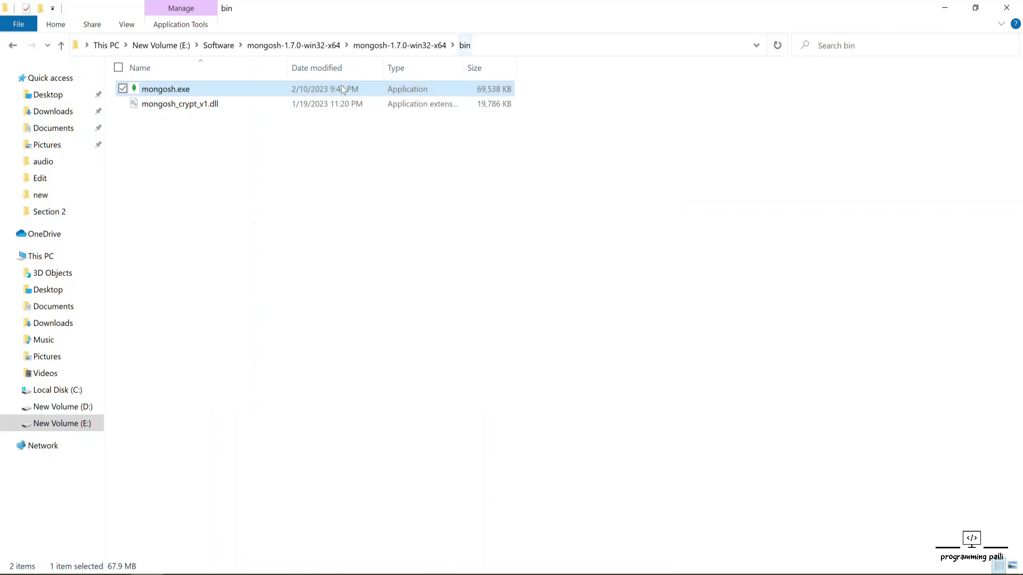
Step: Launch mongosh.exe again, accept the default localhost connection string, and maximize the shell window
double_click(205, 85)
key("Return")
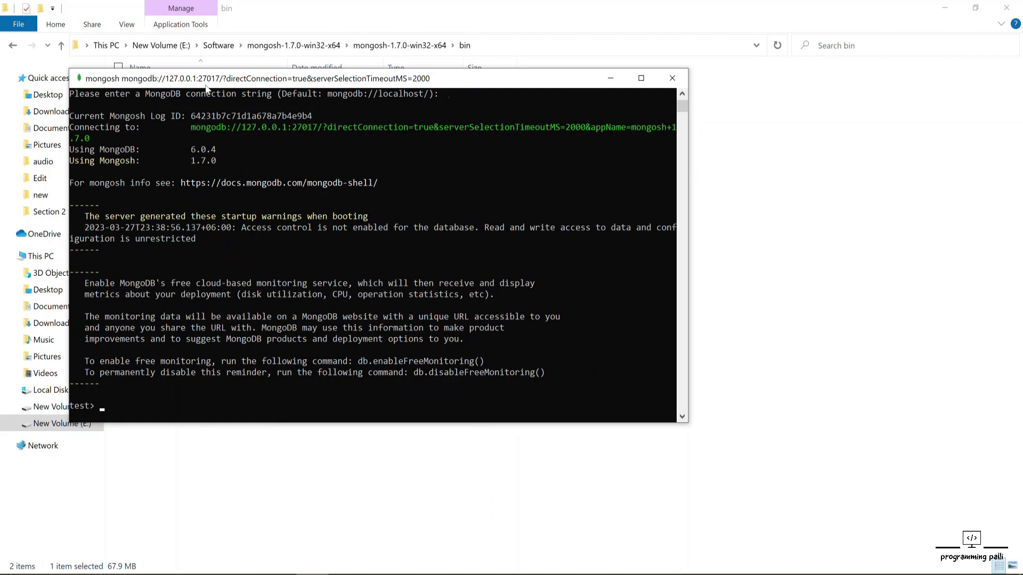
scroll(212, 213, "down", 3)
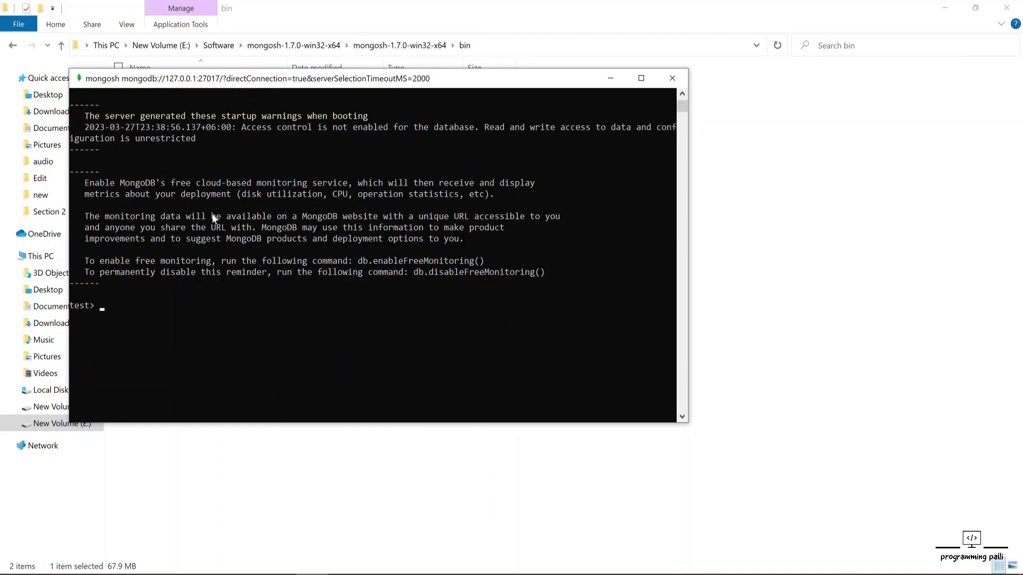
left_click(641, 78)
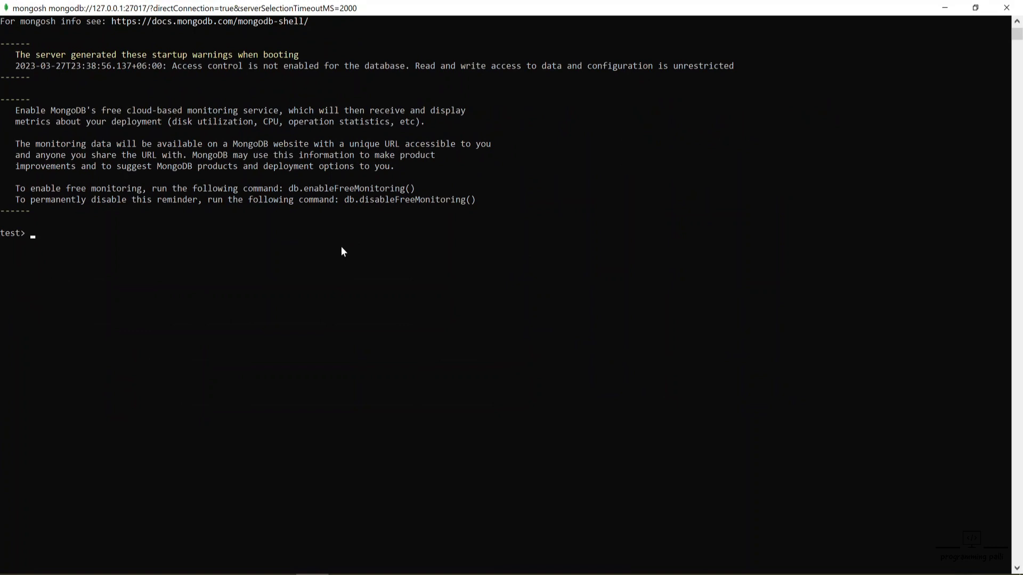
Step: List the server's databases with show dbs and show databases, and close the shell
type("show dbs")
key("Return")
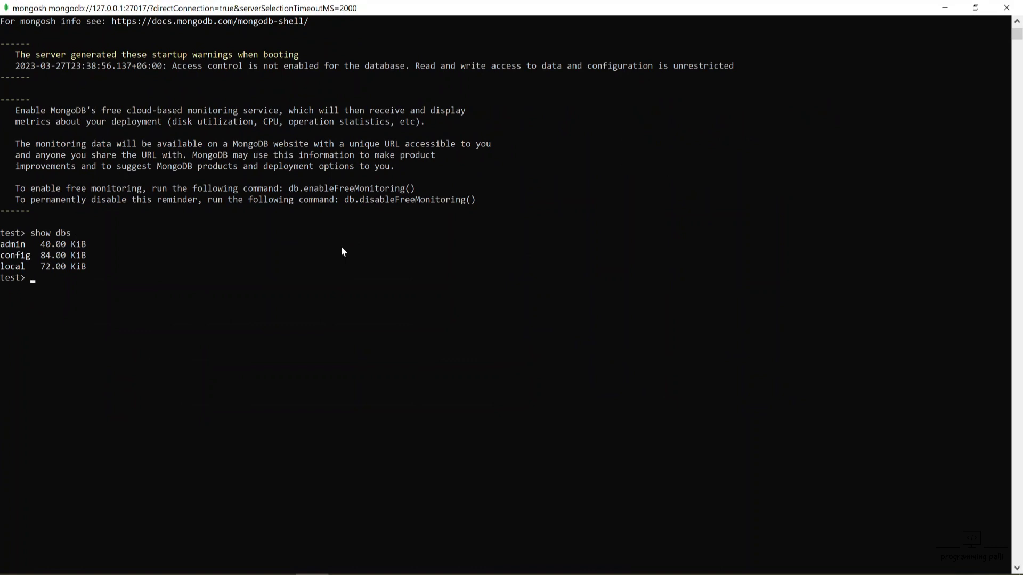
type("show d")
type("atabase")
key("Return")
key("Up")
type("s")
key("Return")
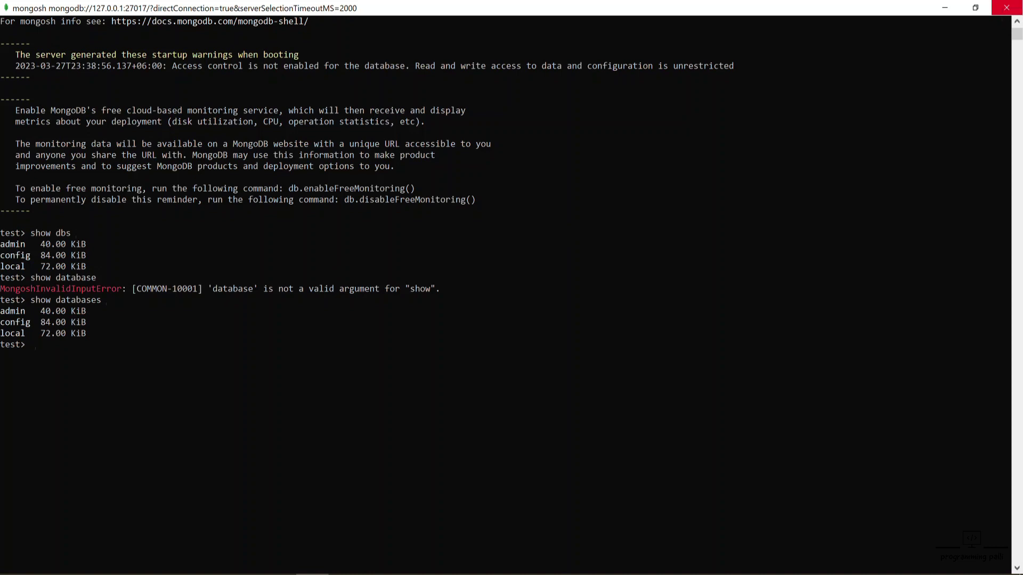
left_click(1006, 7)
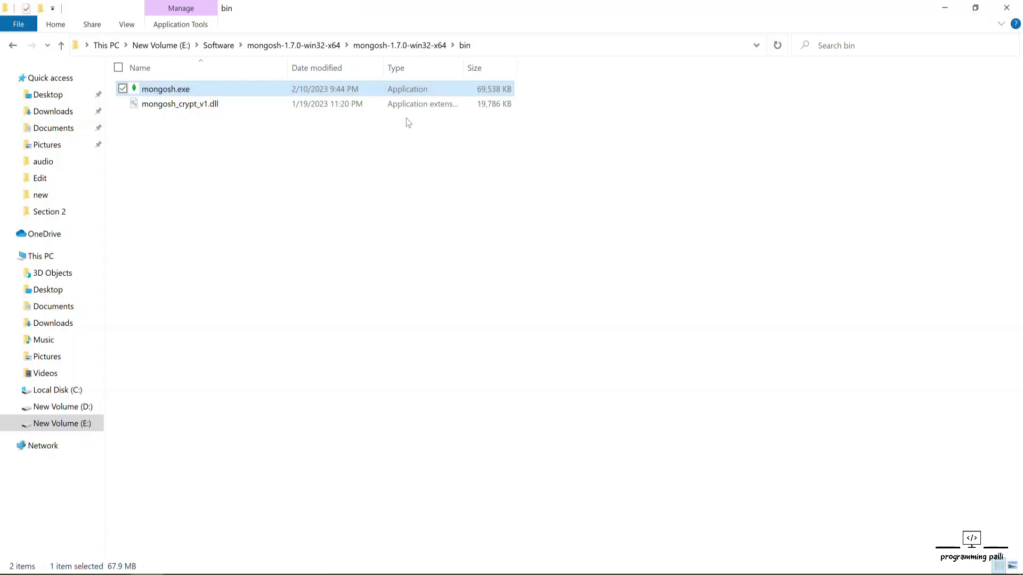
Step: Copy mongosh.exe and mongosh_crypt_v1.dll from the bin folder to the clipboard
left_click_drag(267, 151, 246, 83)
right_click(245, 84)
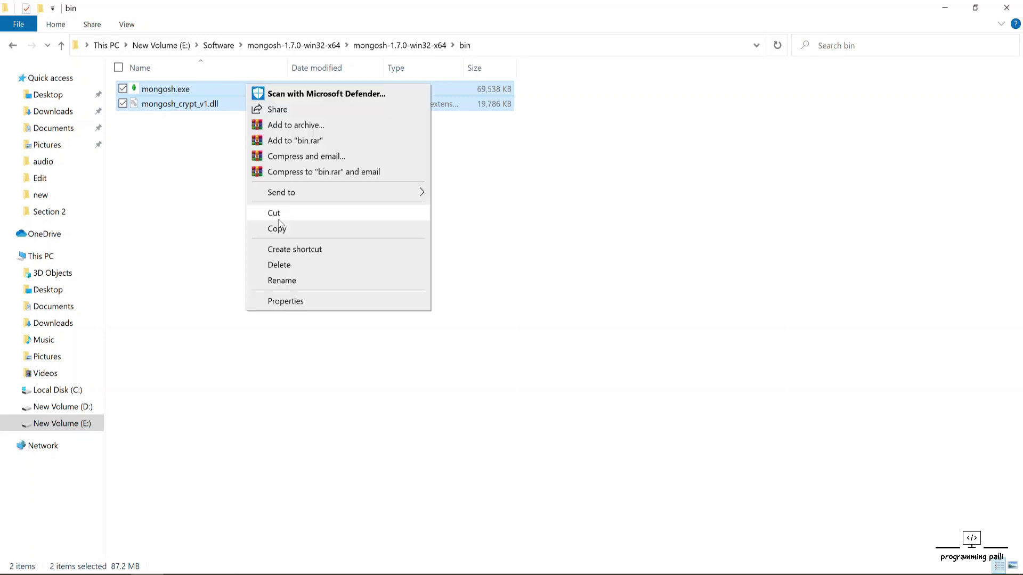
left_click(281, 232)
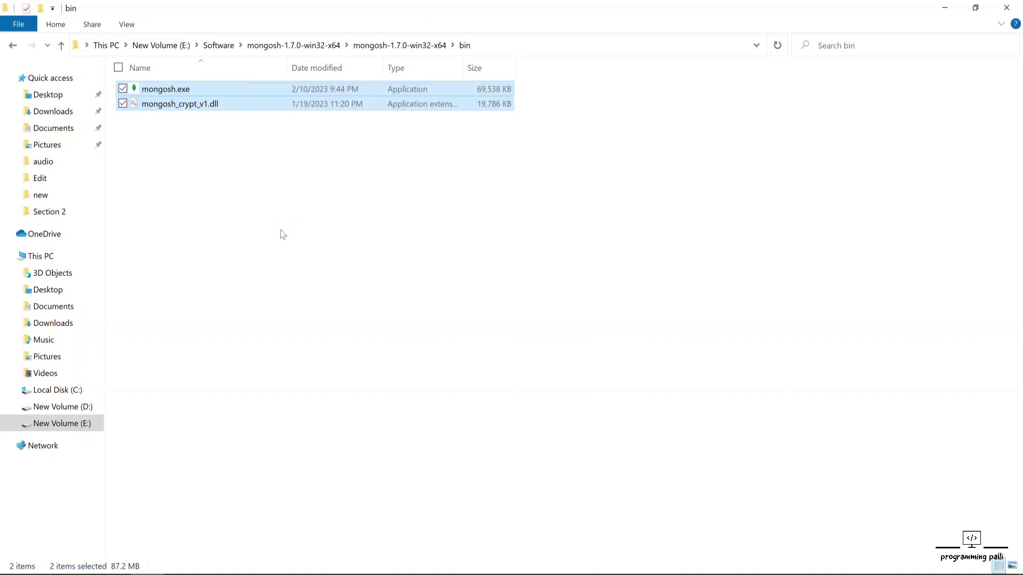
Step: Minimize the open Explorer and browser windows, and open C:\Program Files from This PC on the desktop
left_click(944, 6)
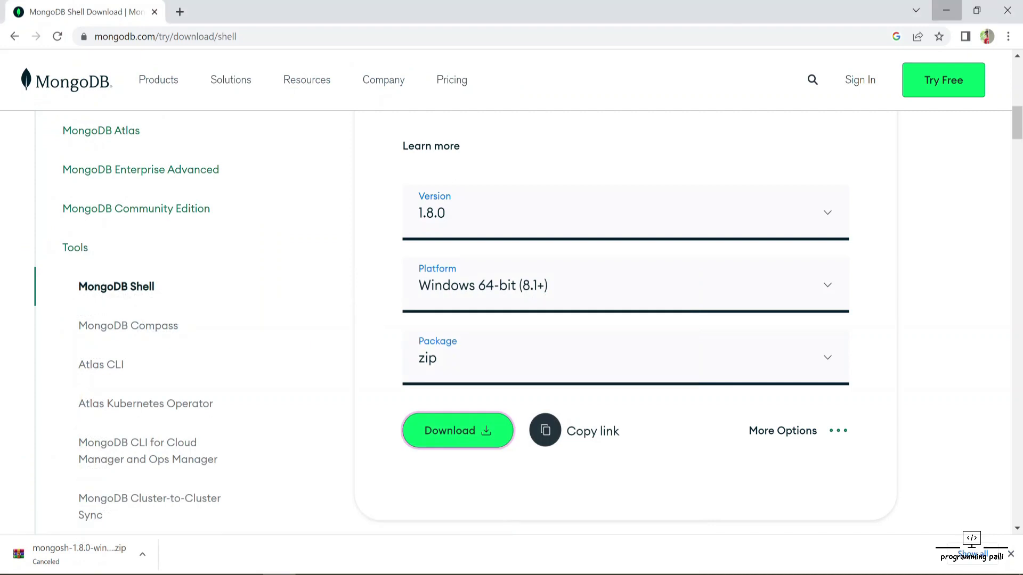
left_click(946, 11)
double_click(27, 99)
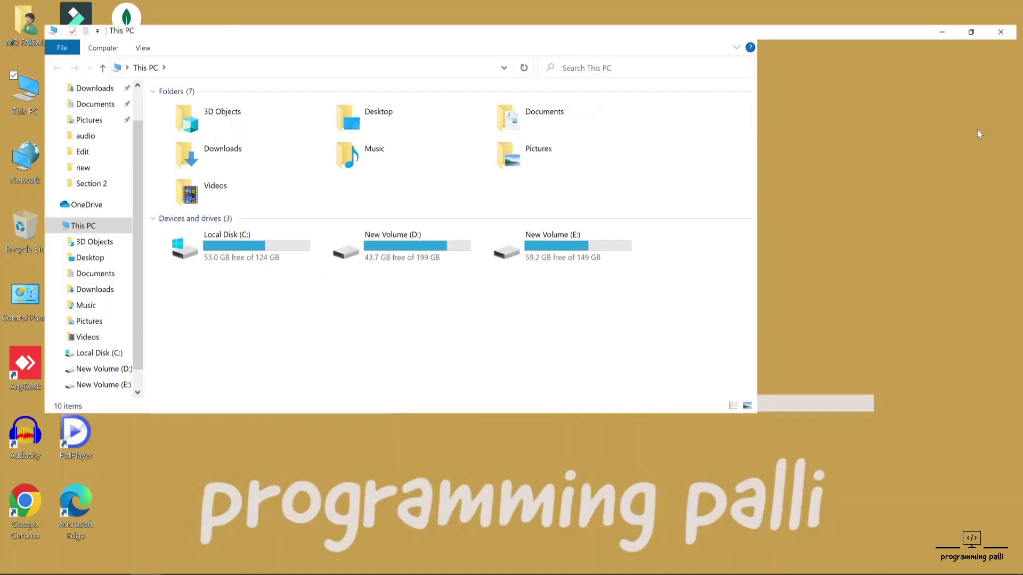
left_click(974, 129)
left_click(242, 197)
double_click(241, 193)
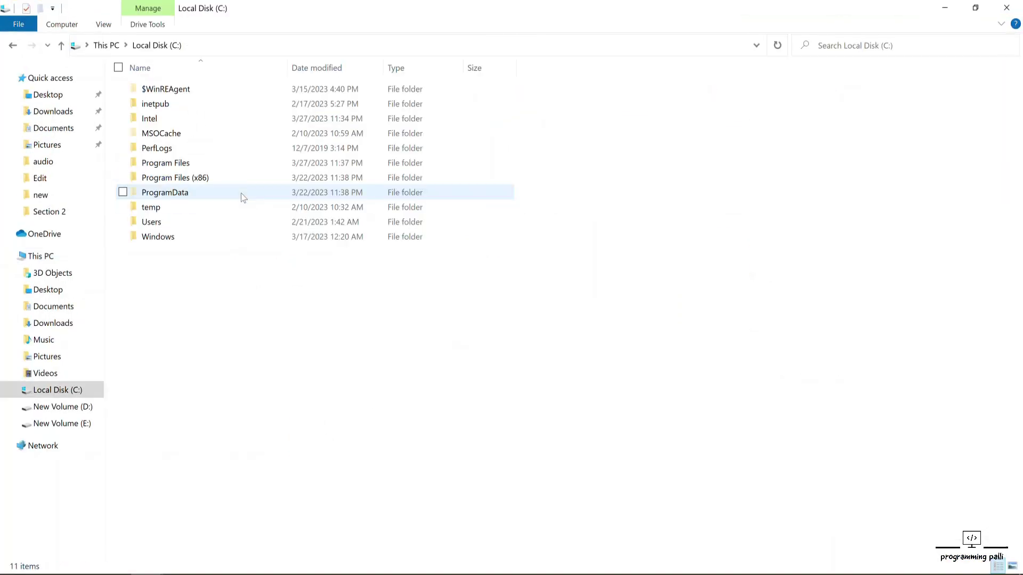
left_click(185, 165)
double_click(185, 165)
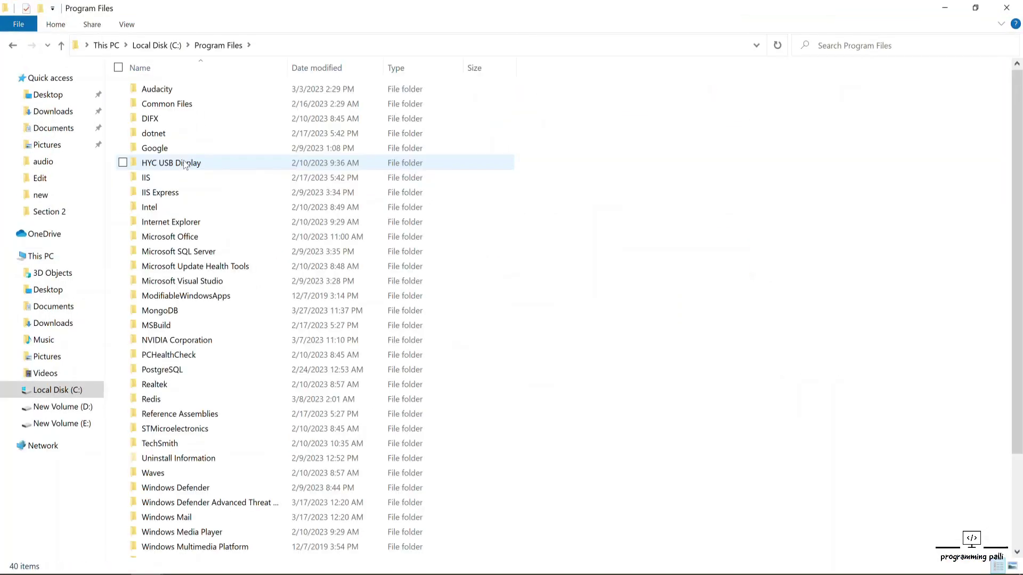
Step: Create a new folder named Mongosh in C:\Program Files
scroll(223, 315, "down", 2)
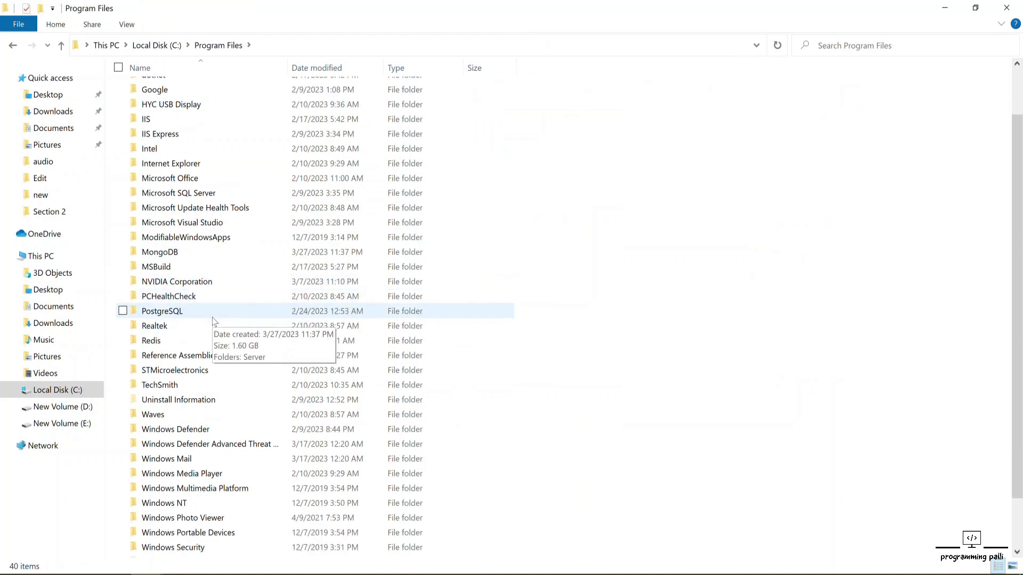
right_click(674, 248)
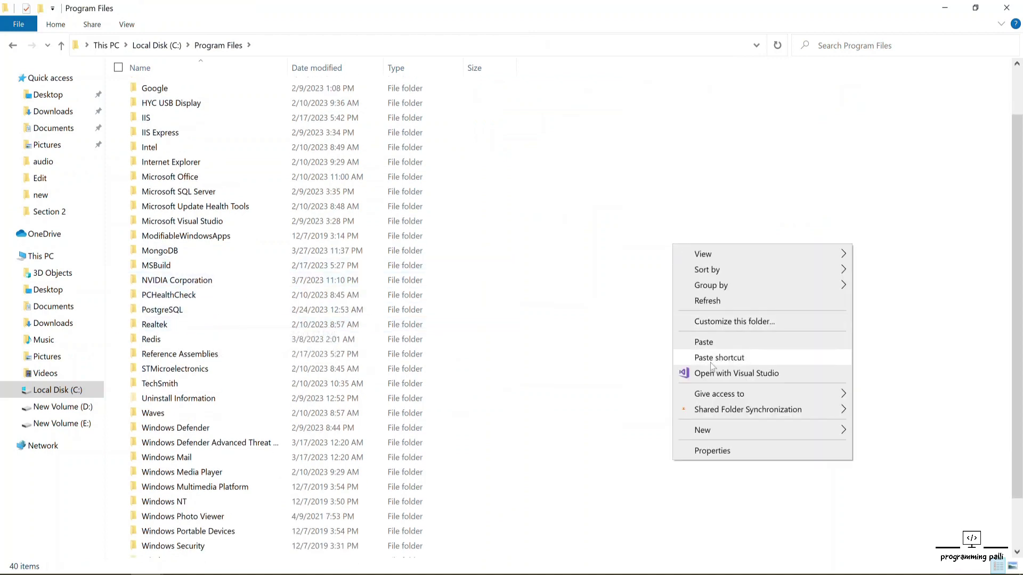
mouse_move(717, 433)
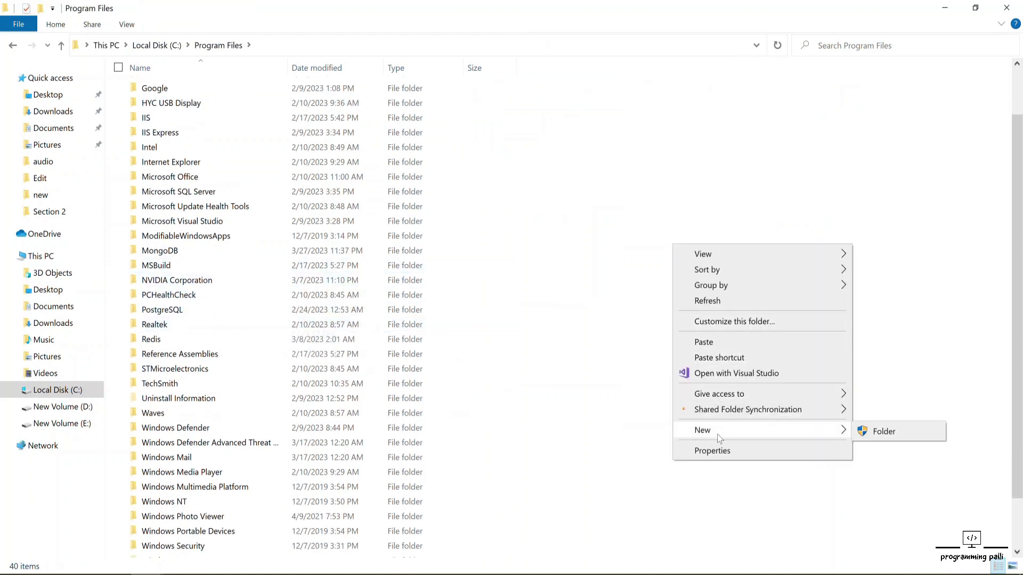
left_click(886, 431)
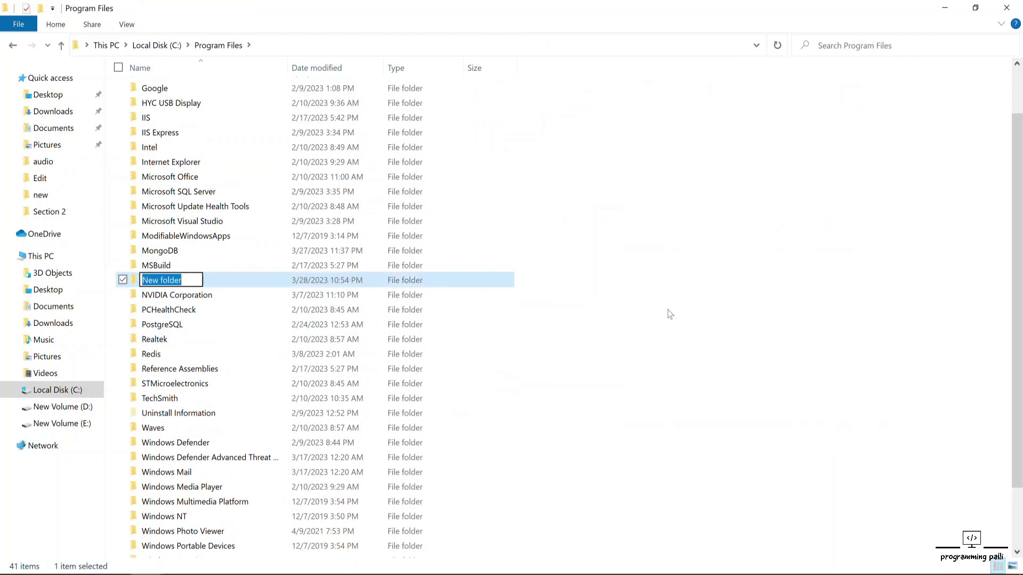
type("Mong")
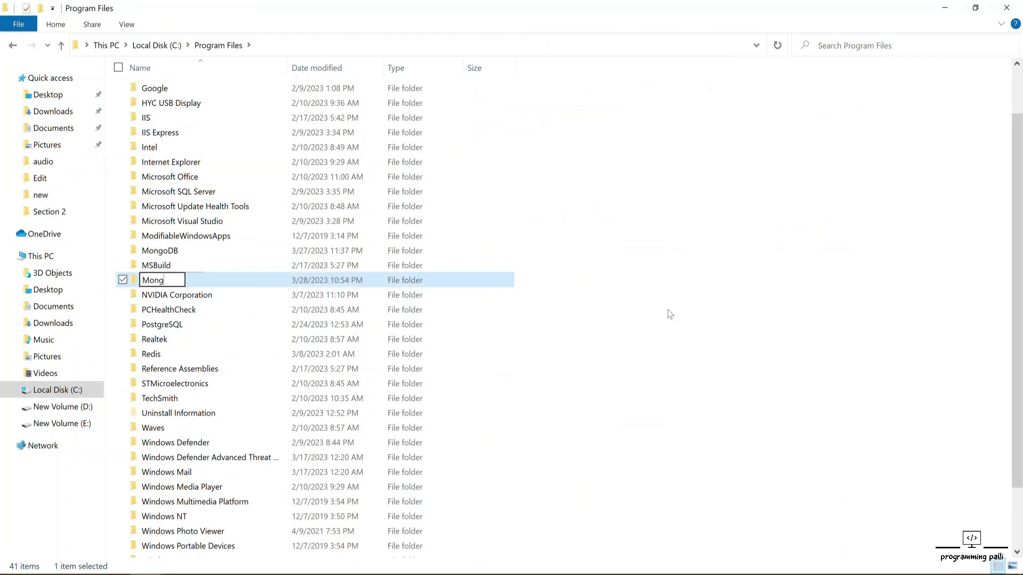
type("osh")
key("Escape")
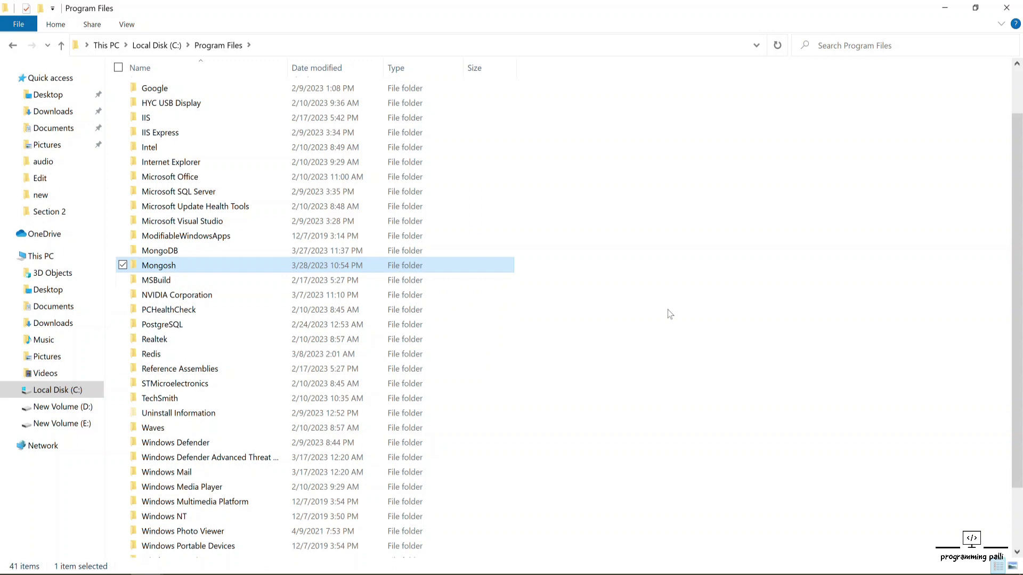
Step: Paste the two copied shell files into the Mongosh folder with administrator permission, and copy the folder's path
key("Return")
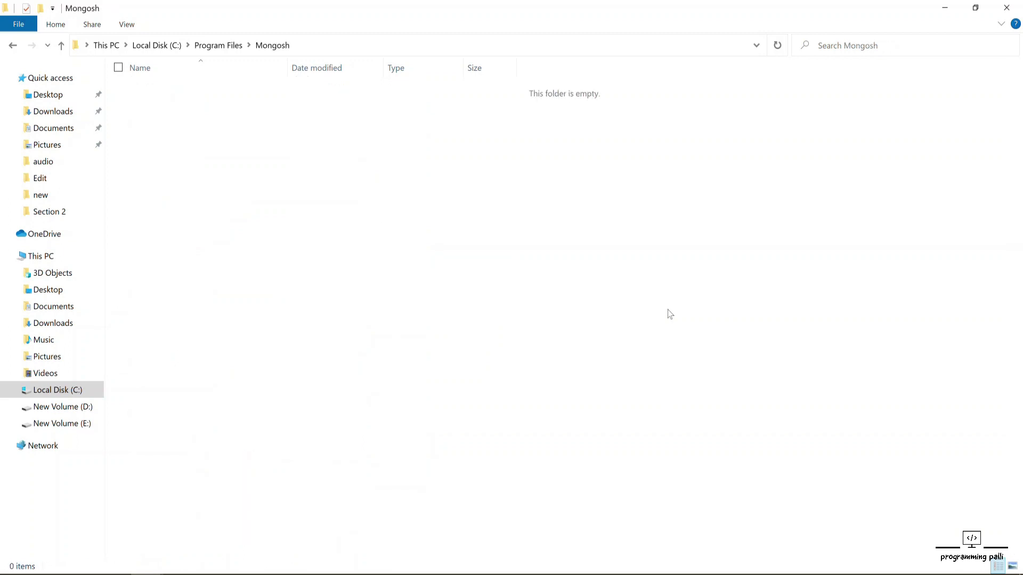
key("ctrl+v")
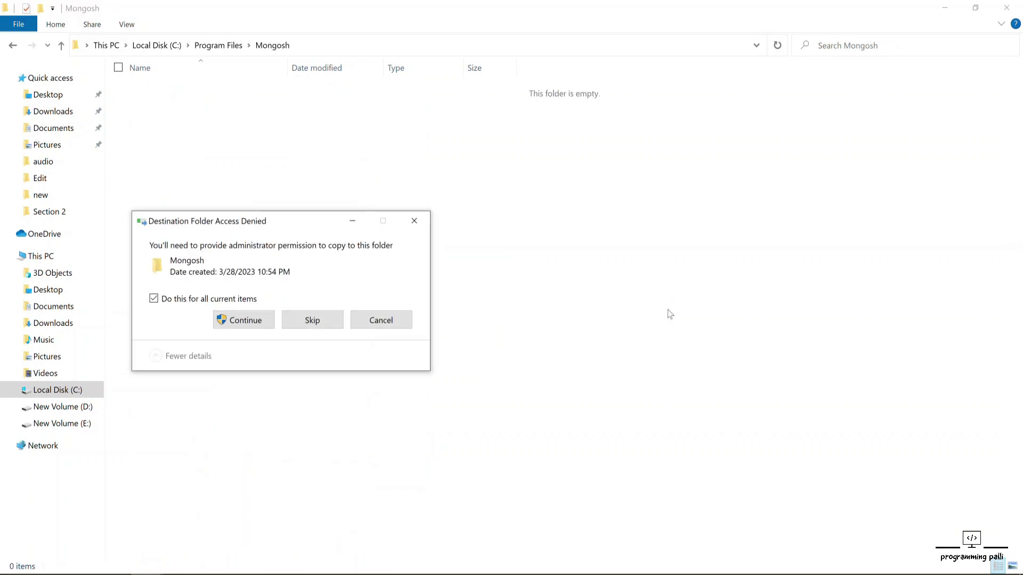
left_click(260, 317)
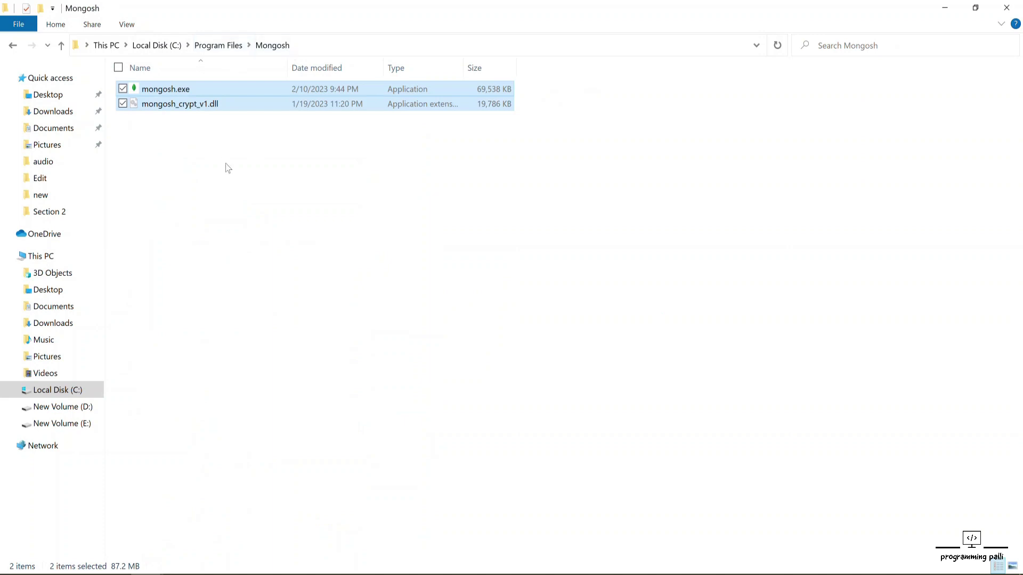
left_click(340, 44)
key("ctrl+c")
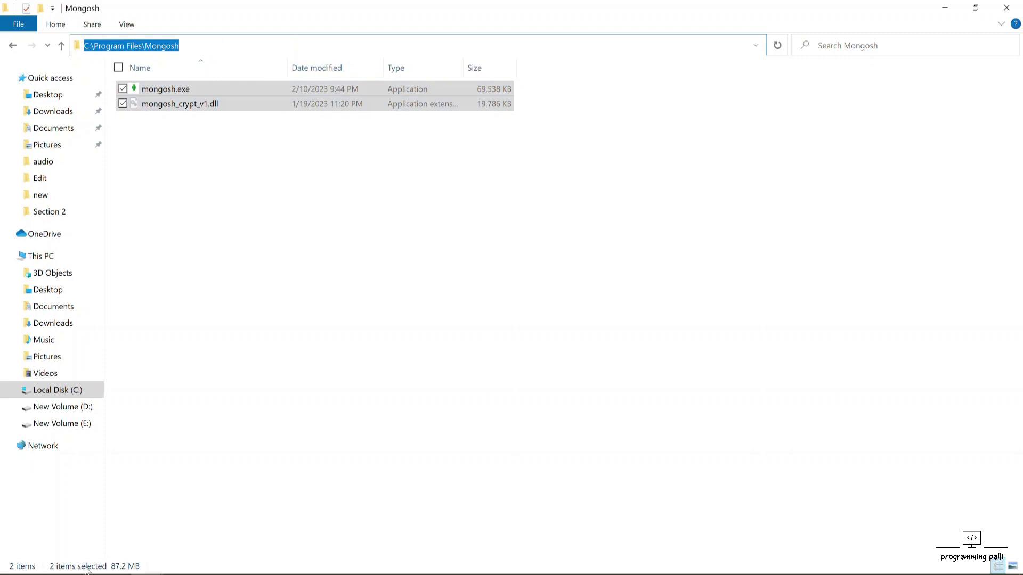
Step: Search Windows for "envi", open the system environment variables settings, and bring up the Environment Variables dialog
left_click(48, 572)
type("e")
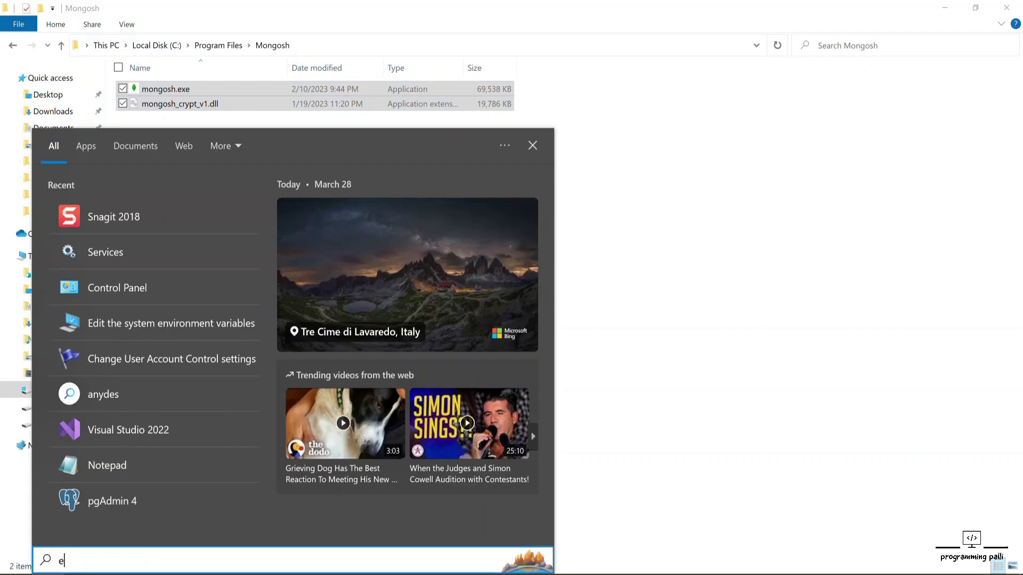
type("nvi")
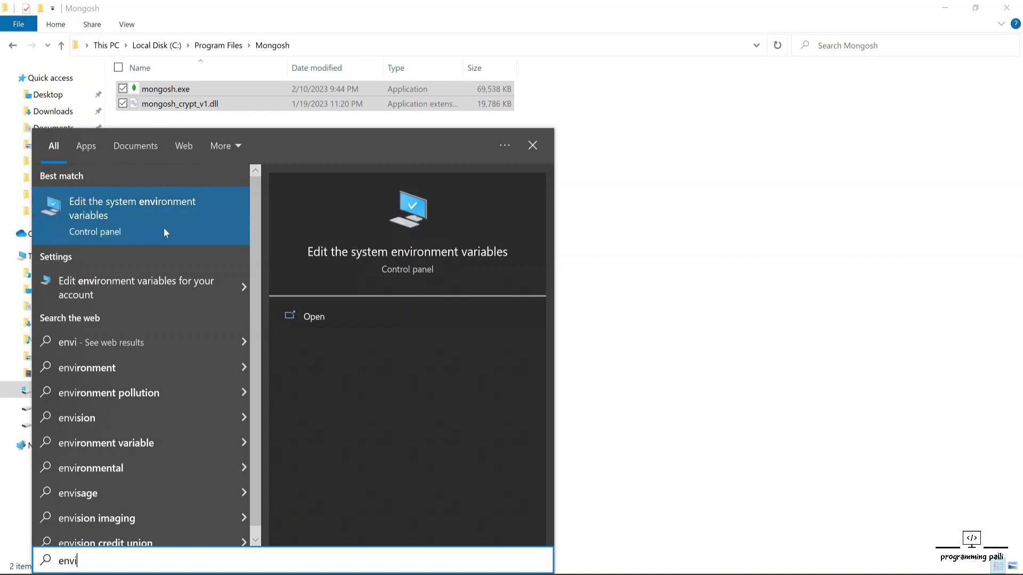
left_click(113, 209)
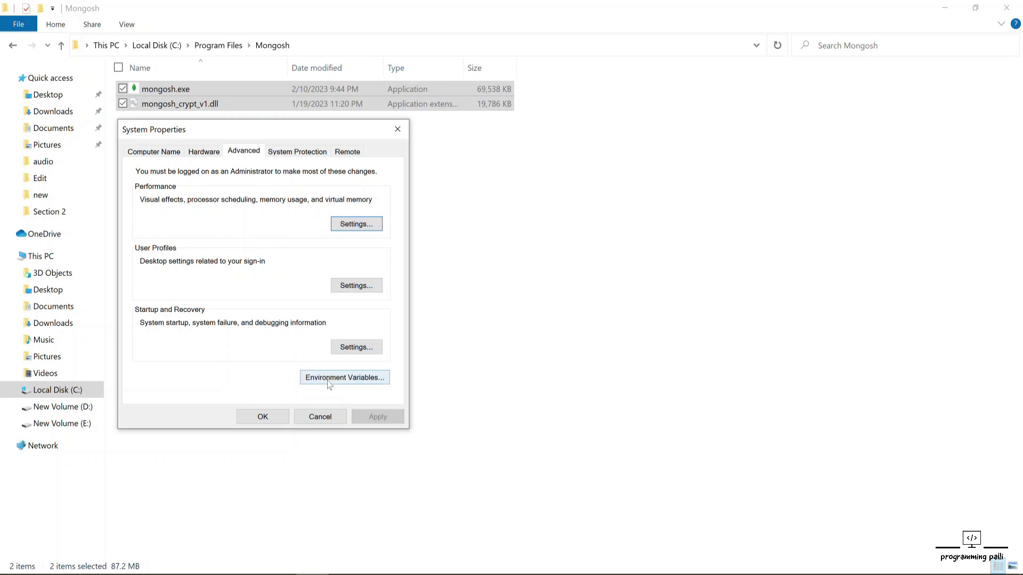
left_click(350, 373)
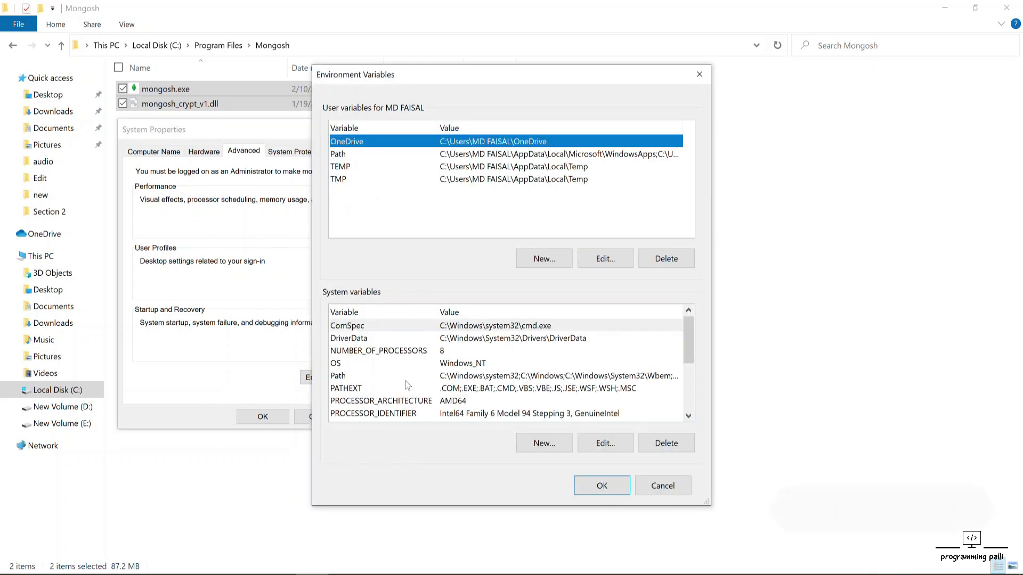
Step: Add C:\Program Files\Mongosh as a new entry in the system Path variable
left_click(344, 376)
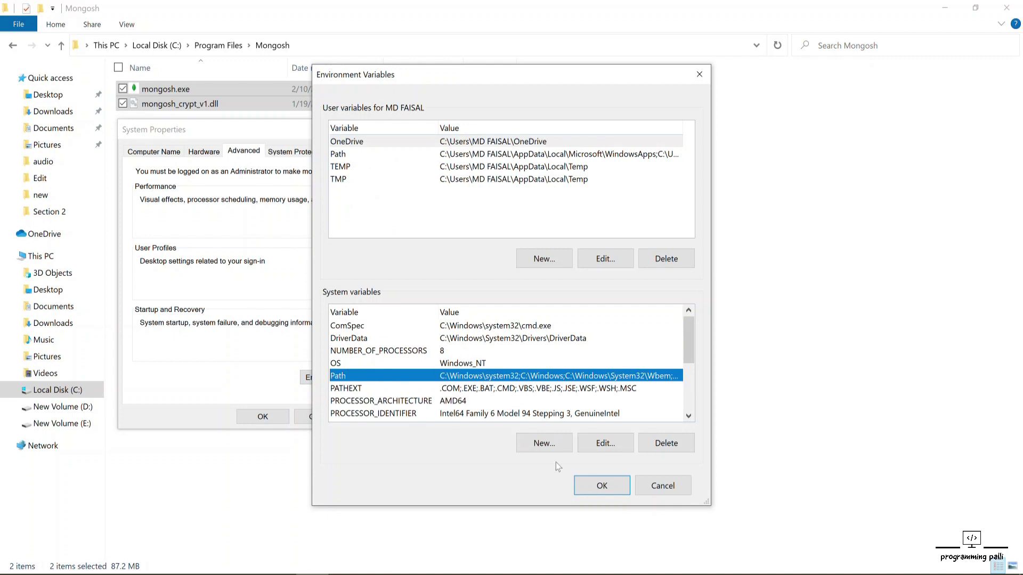
left_click(605, 447)
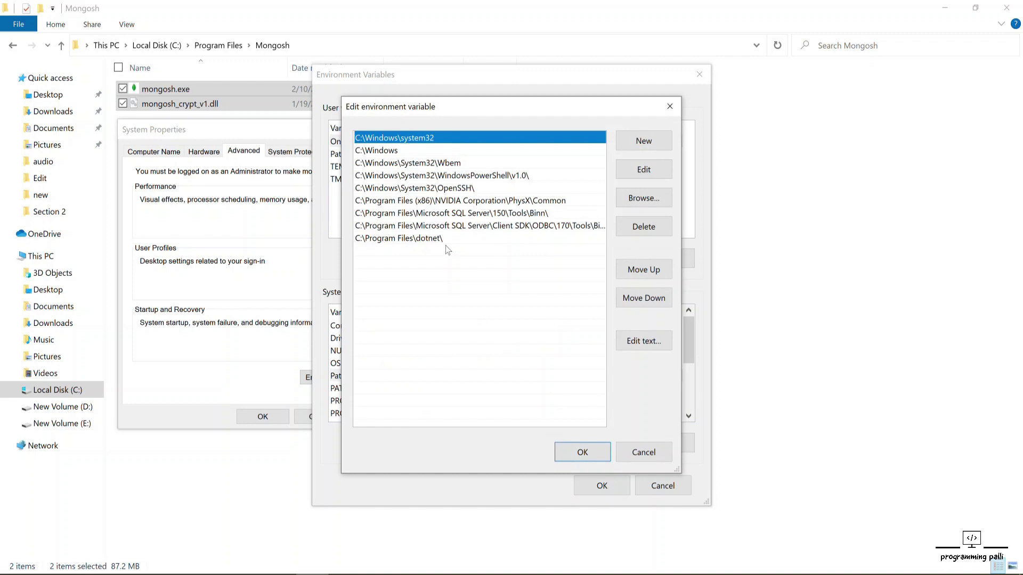
left_click(643, 143)
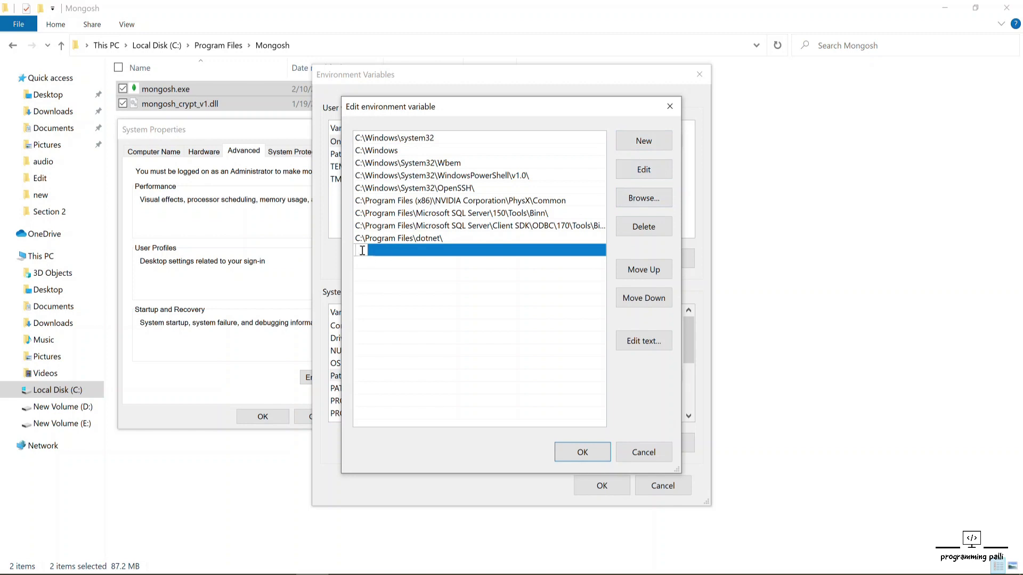
key("ctrl+v")
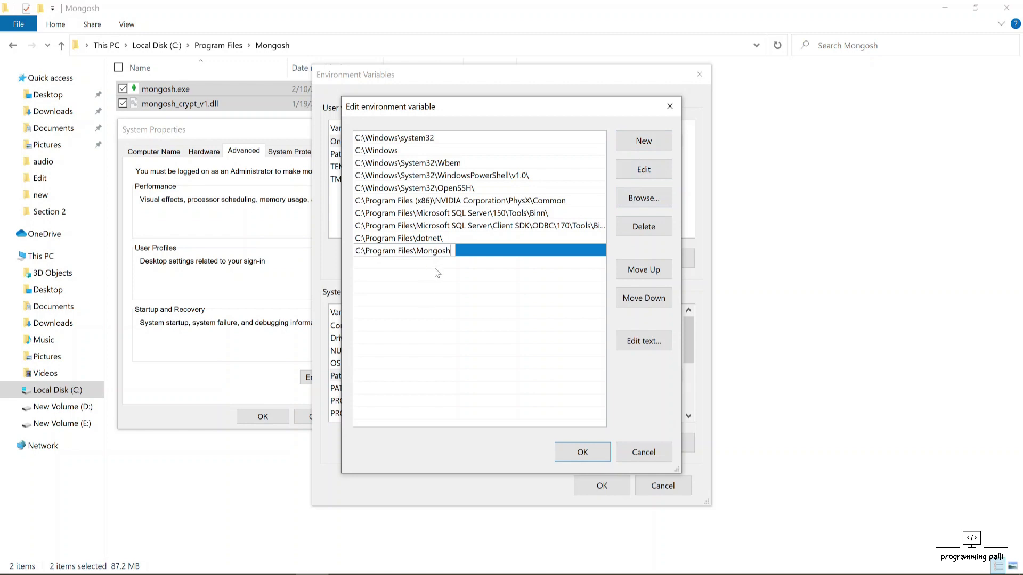
left_click(581, 456)
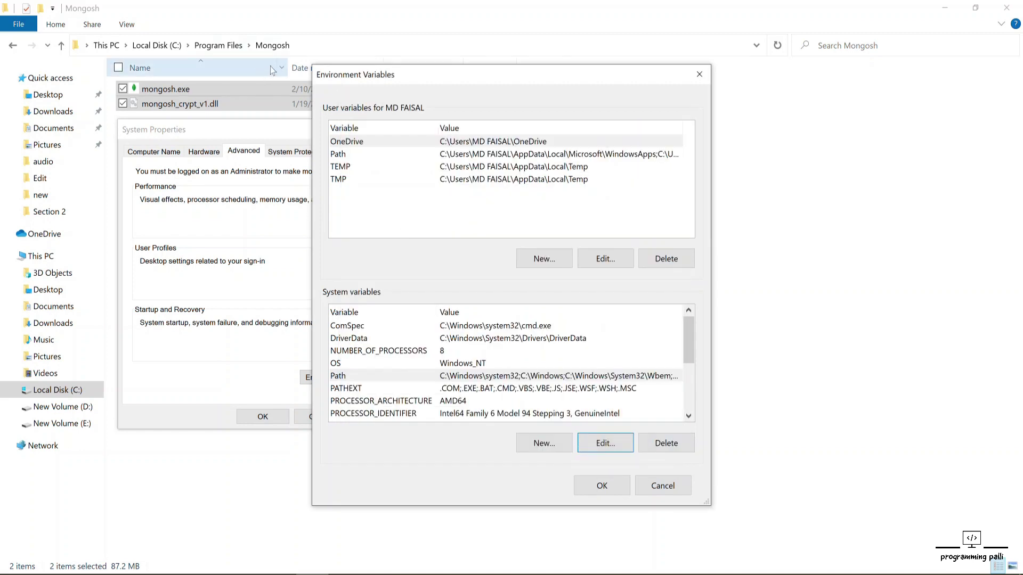
Step: Open the C:\Program Files\MongoDB\Server\6.0\bin folder and copy its path
left_click(234, 45)
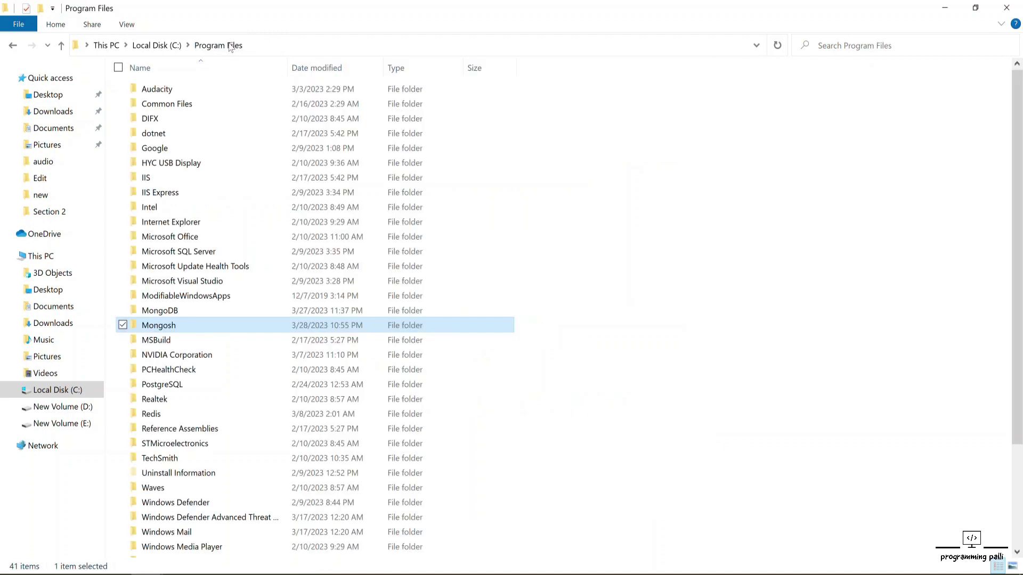
double_click(171, 310)
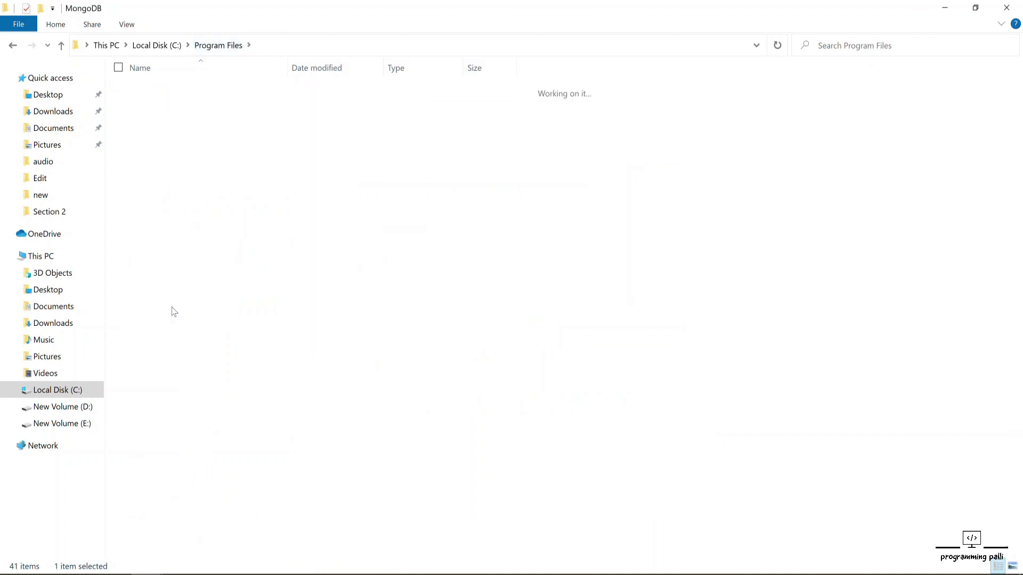
double_click(185, 89)
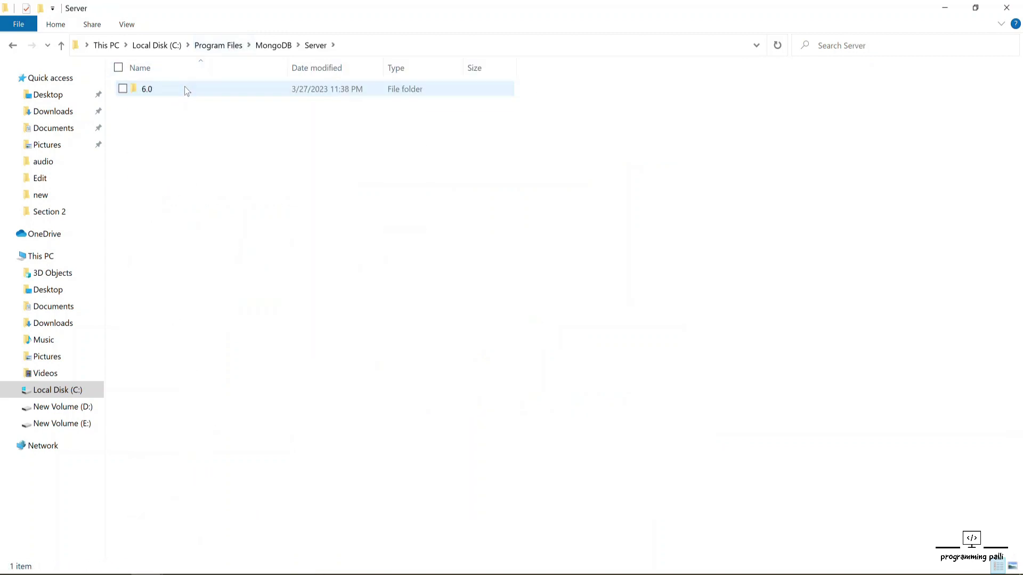
double_click(197, 92)
double_click(198, 92)
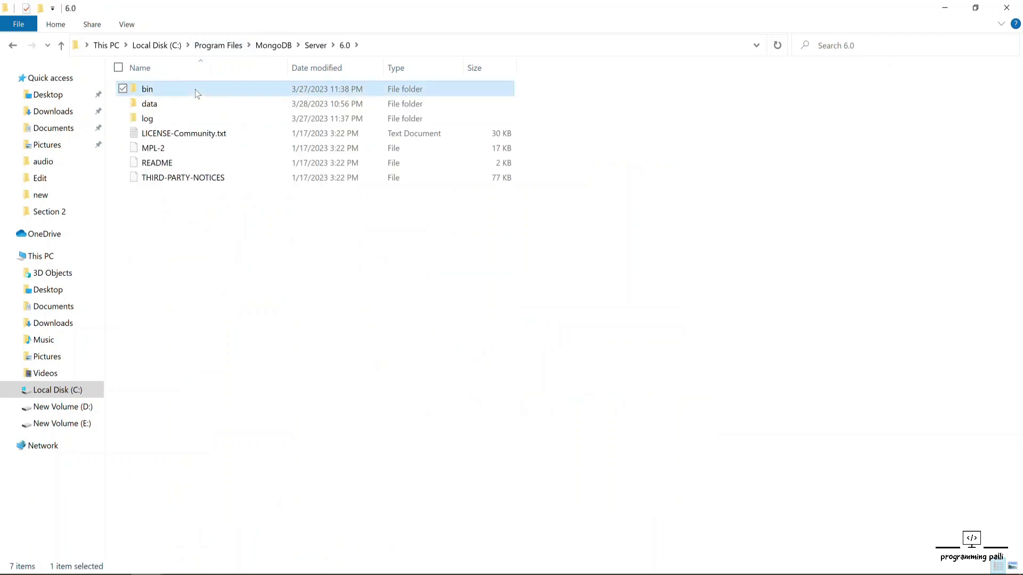
left_click(407, 43)
key("ctrl+c")
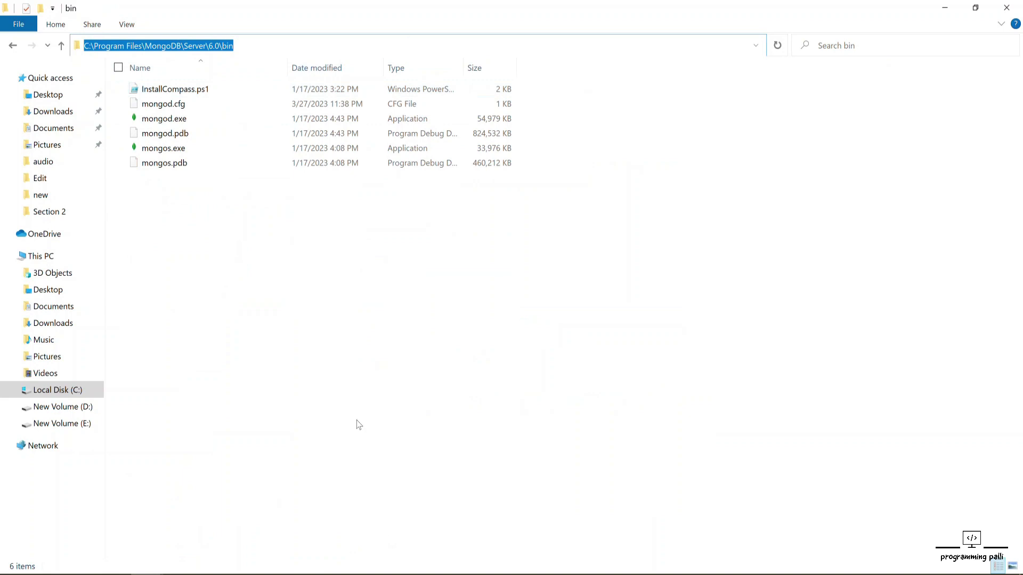
Step: Add C:\Program Files\MongoDB\Server\6.0\bin to the system Path variable and confirm all the open system dialogs
left_click(312, 574)
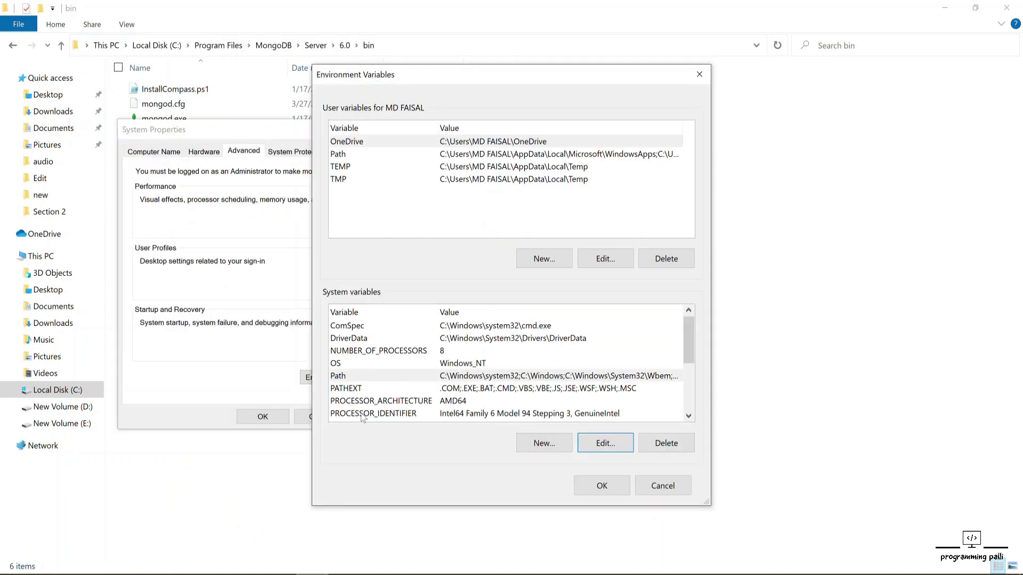
left_click(418, 377)
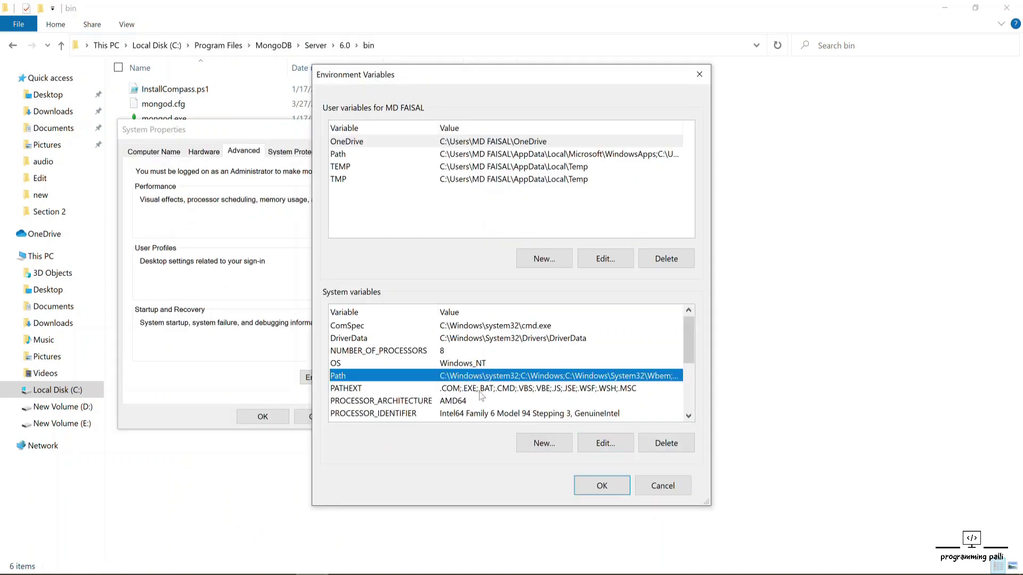
left_click(600, 443)
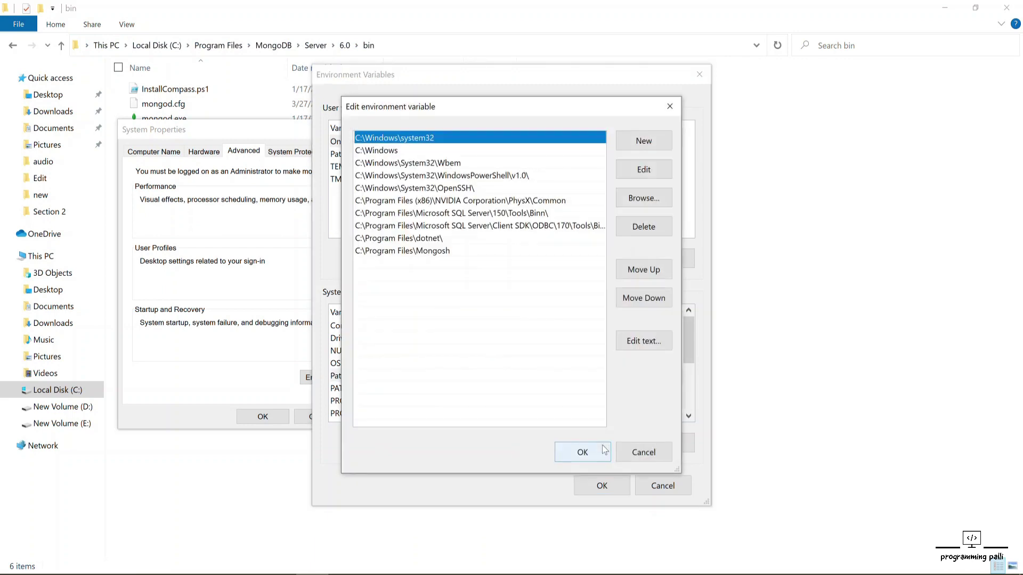
left_click(643, 140)
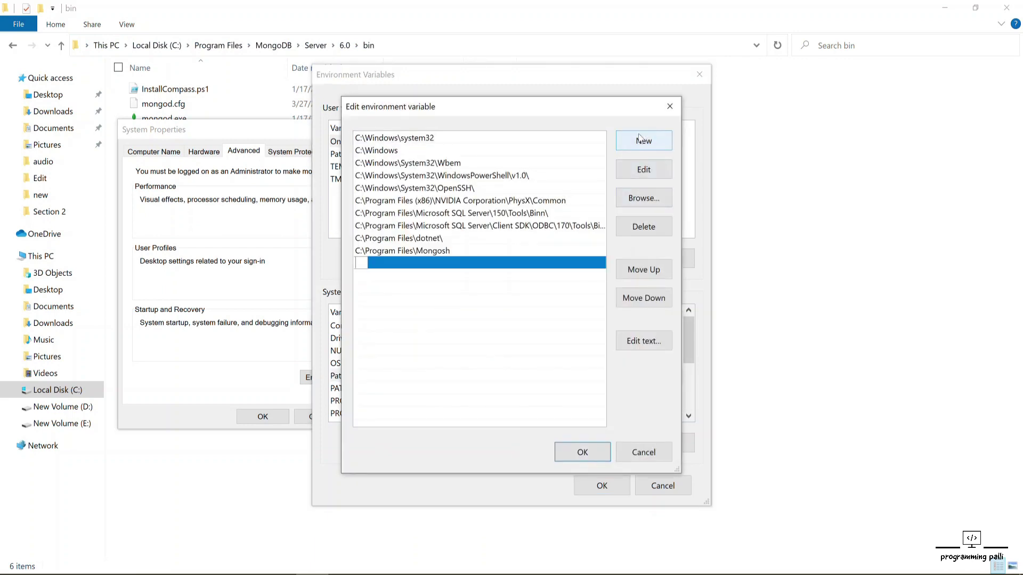
key("ctrl+v")
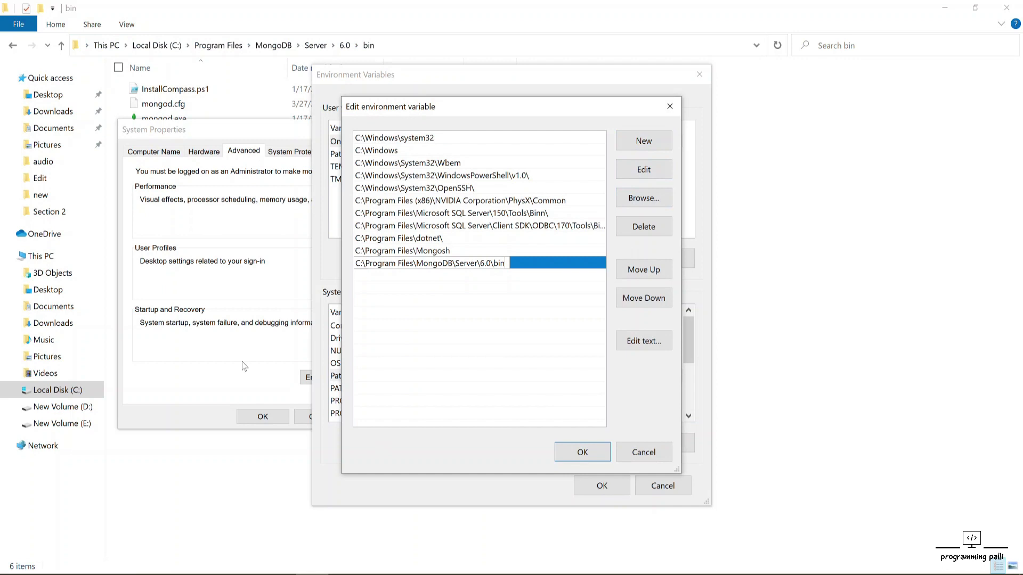
left_click(581, 459)
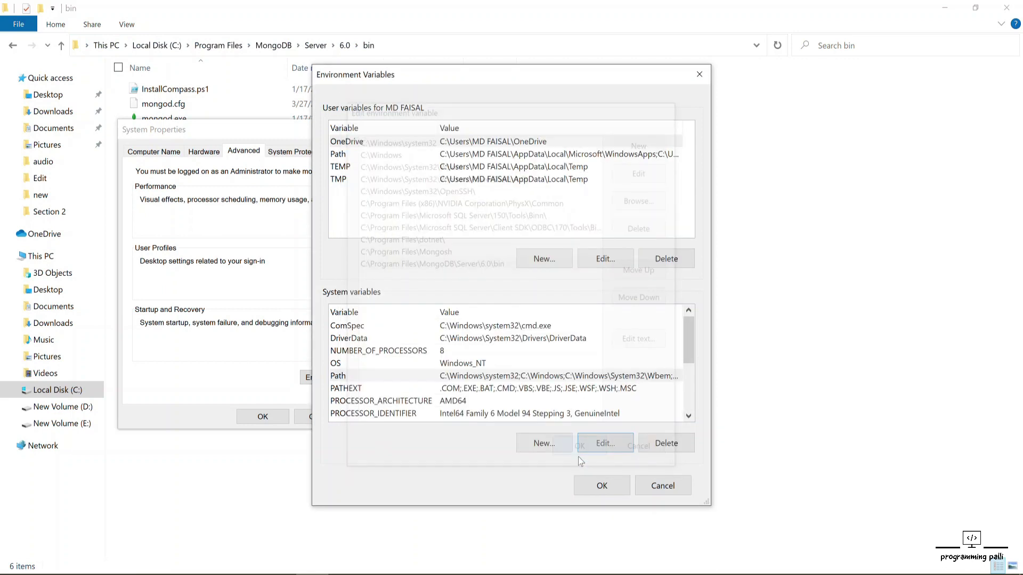
left_click(611, 486)
left_click(265, 417)
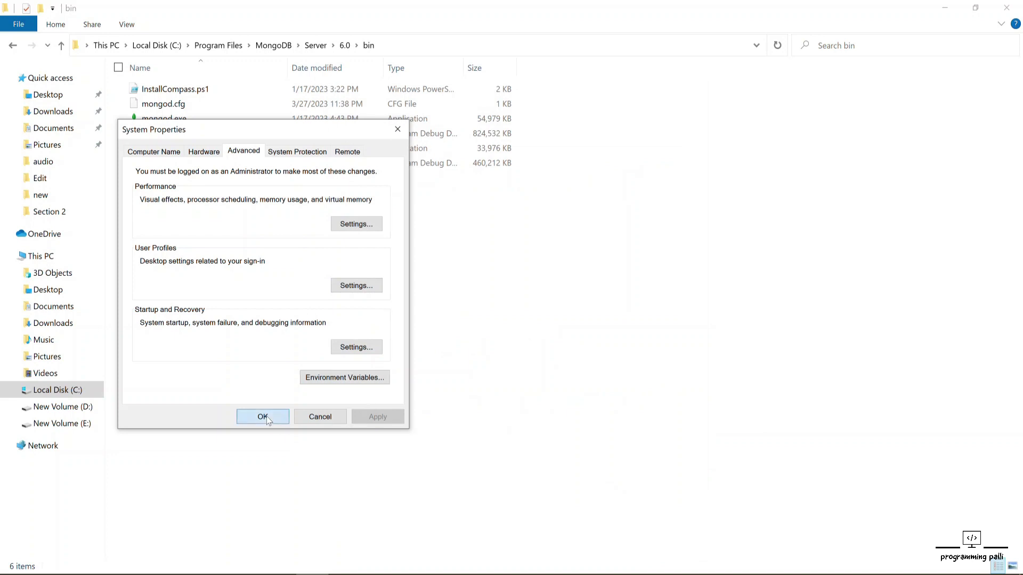
Step: Close the MongoDB bin folder window and open Command Prompt by searching Windows for "cmd"
left_click(1014, 5)
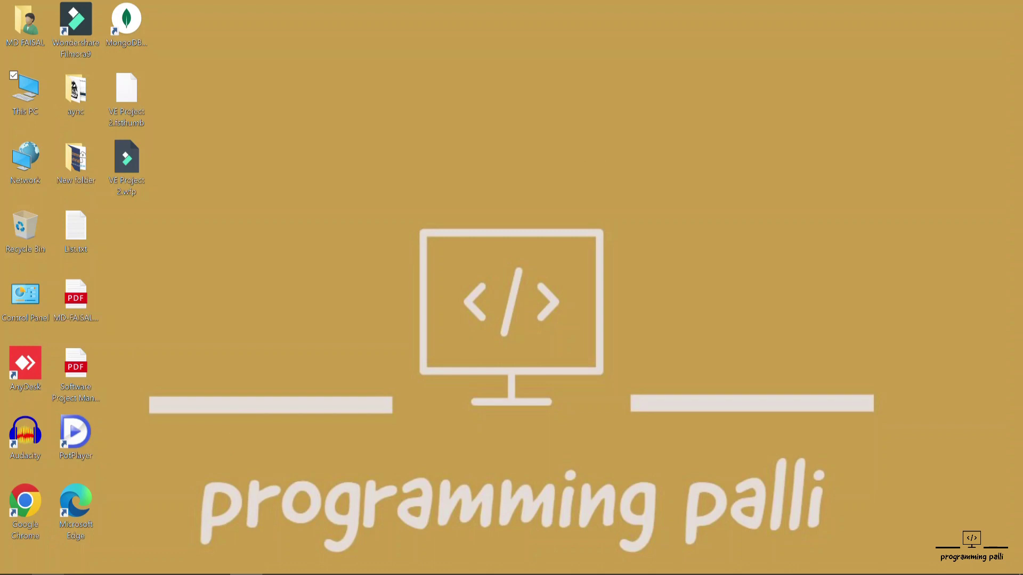
key("super")
type("cmd")
key("Return")
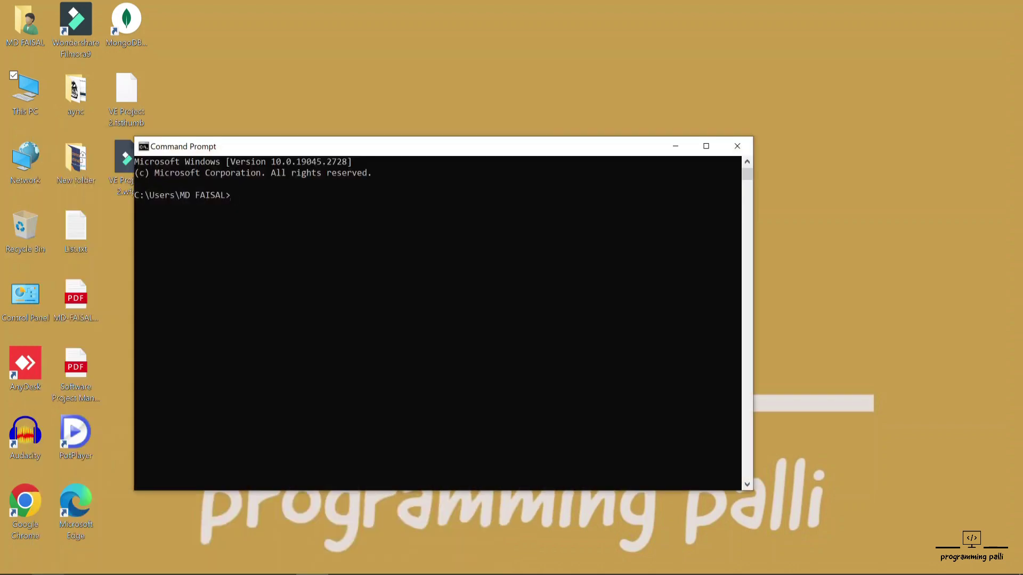
Step: Run the mongosh command in Command Prompt to start the MongoDB Shell
type("mongosh")
left_click_drag(492, 144, 545, 139)
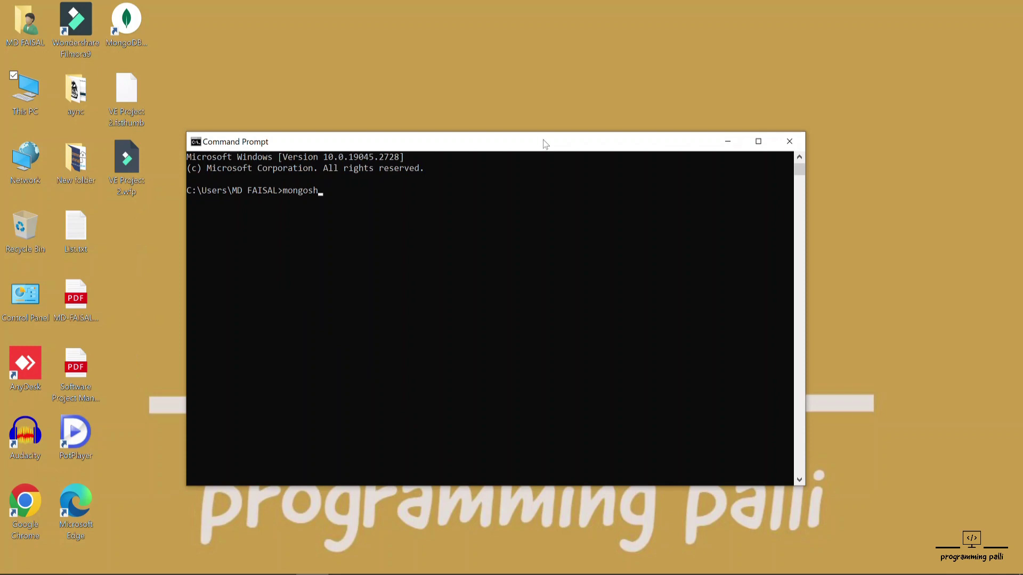
key("Return")
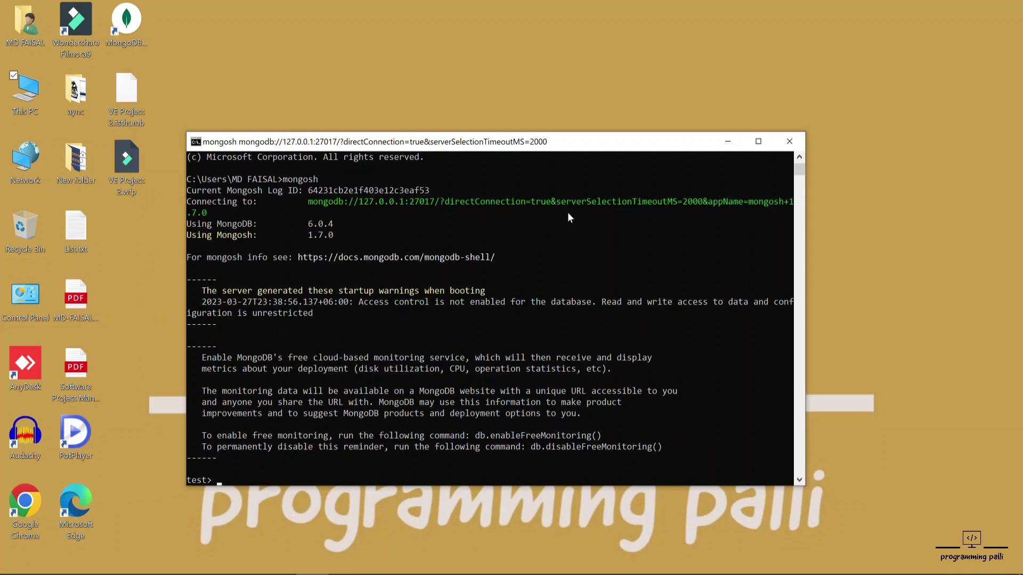
Step: Maximize the shell window, enlarge its text, and enter the show dbs command at the test prompt
left_click(769, 139)
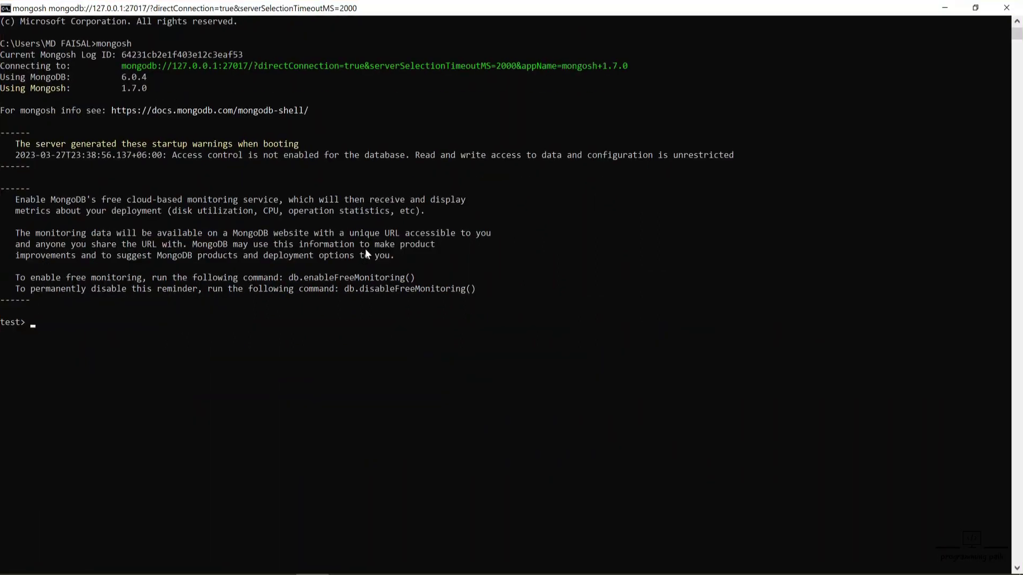
scroll(238, 379, "up", 3)
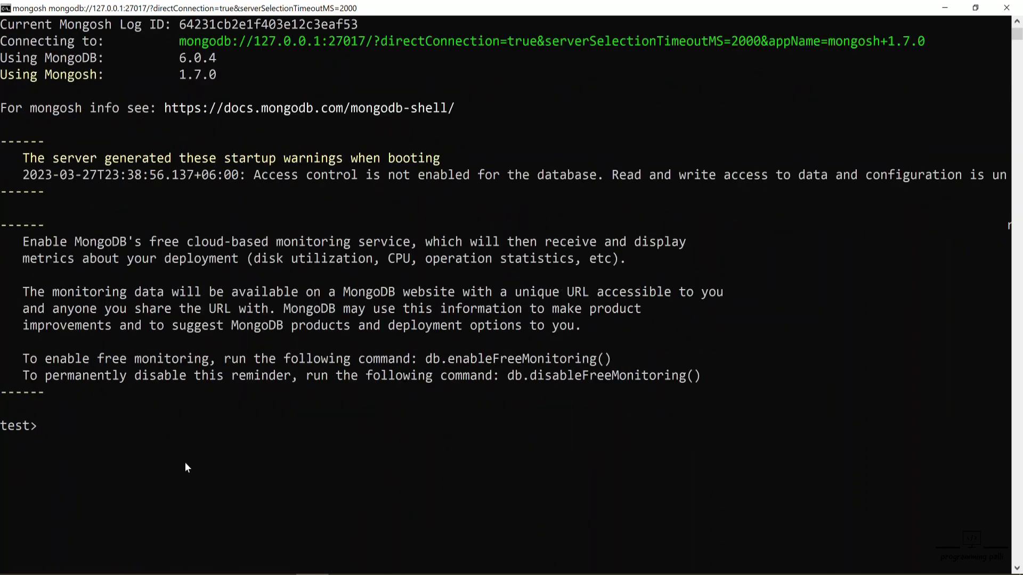
type("show dbs")
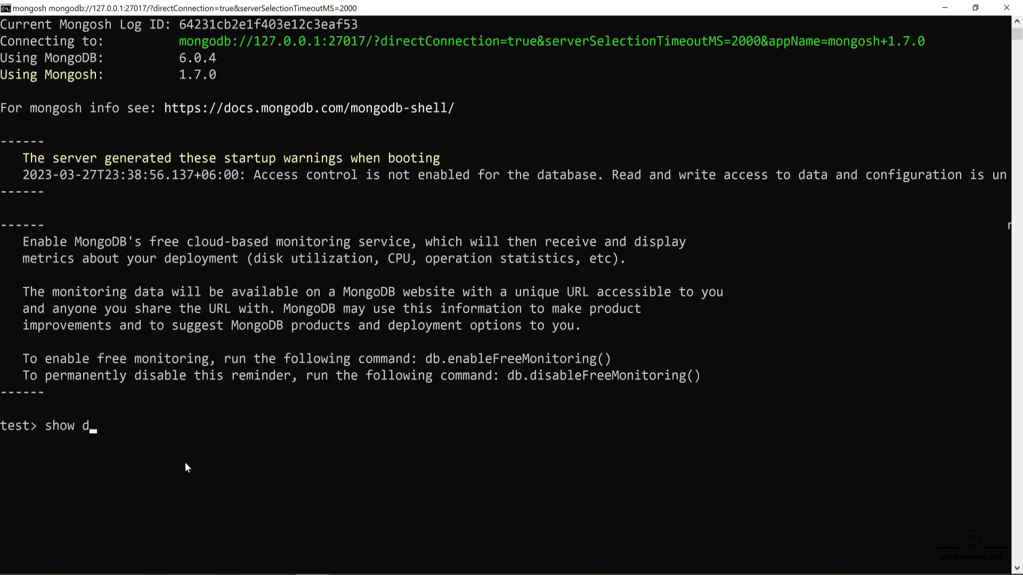